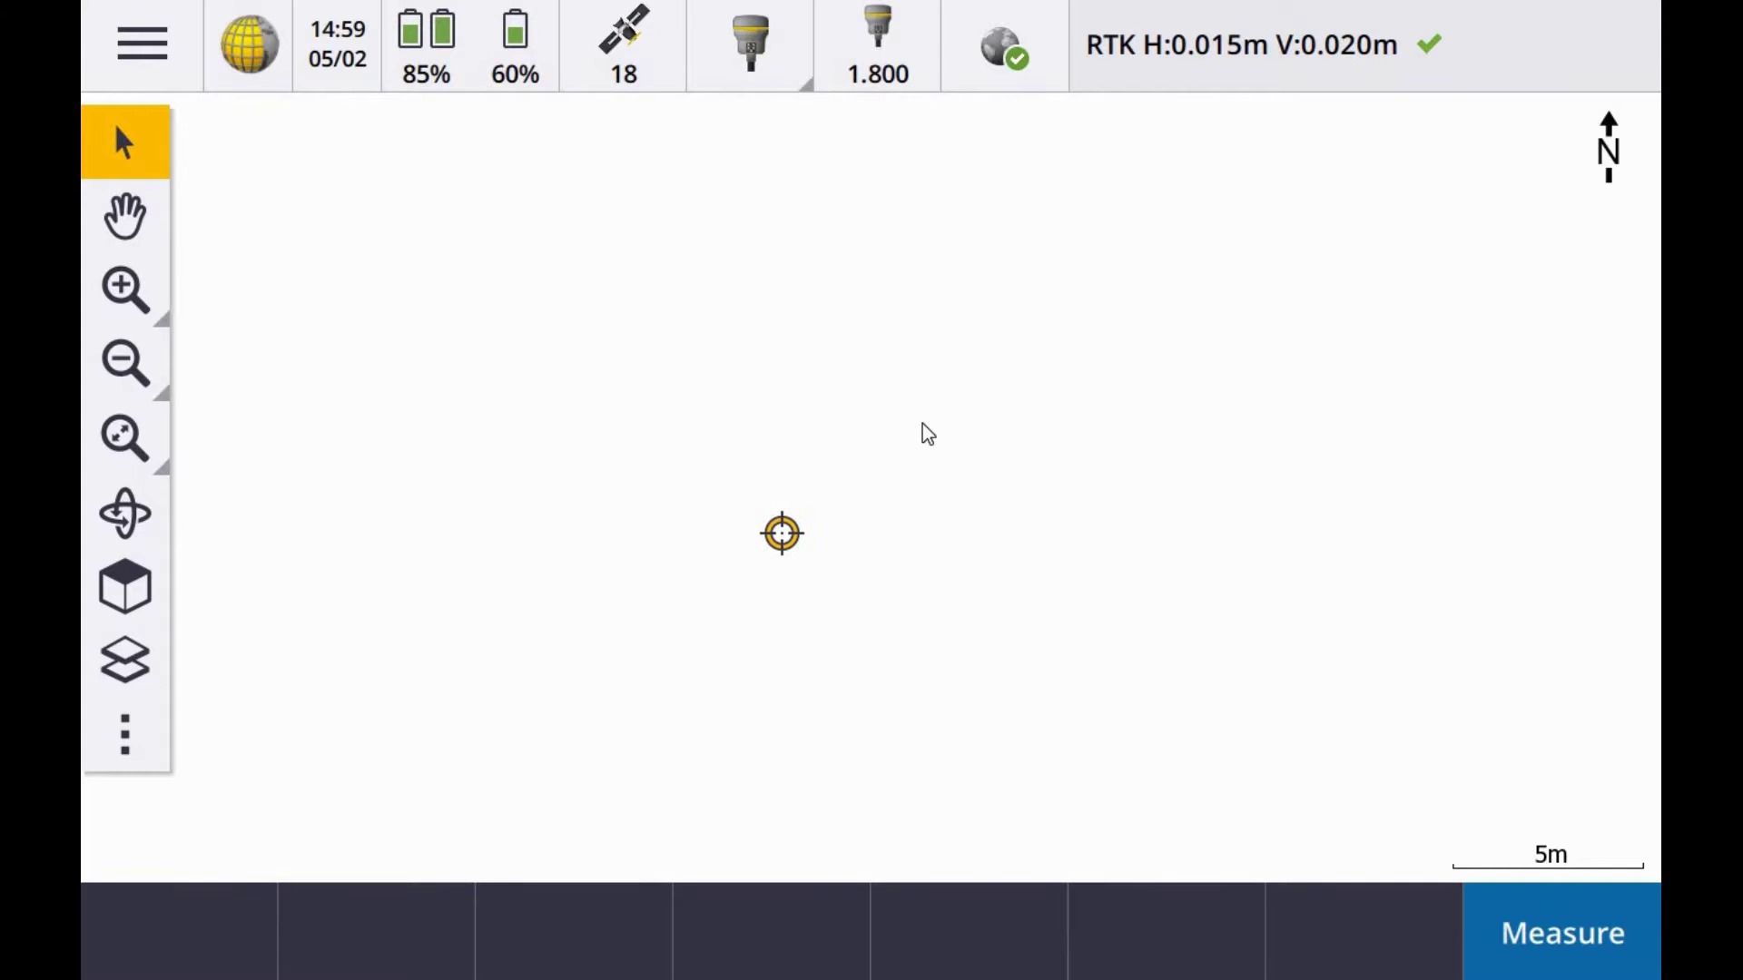
Open Measure points from the main menu and change the point name from 5 to 1
left_click(152, 47)
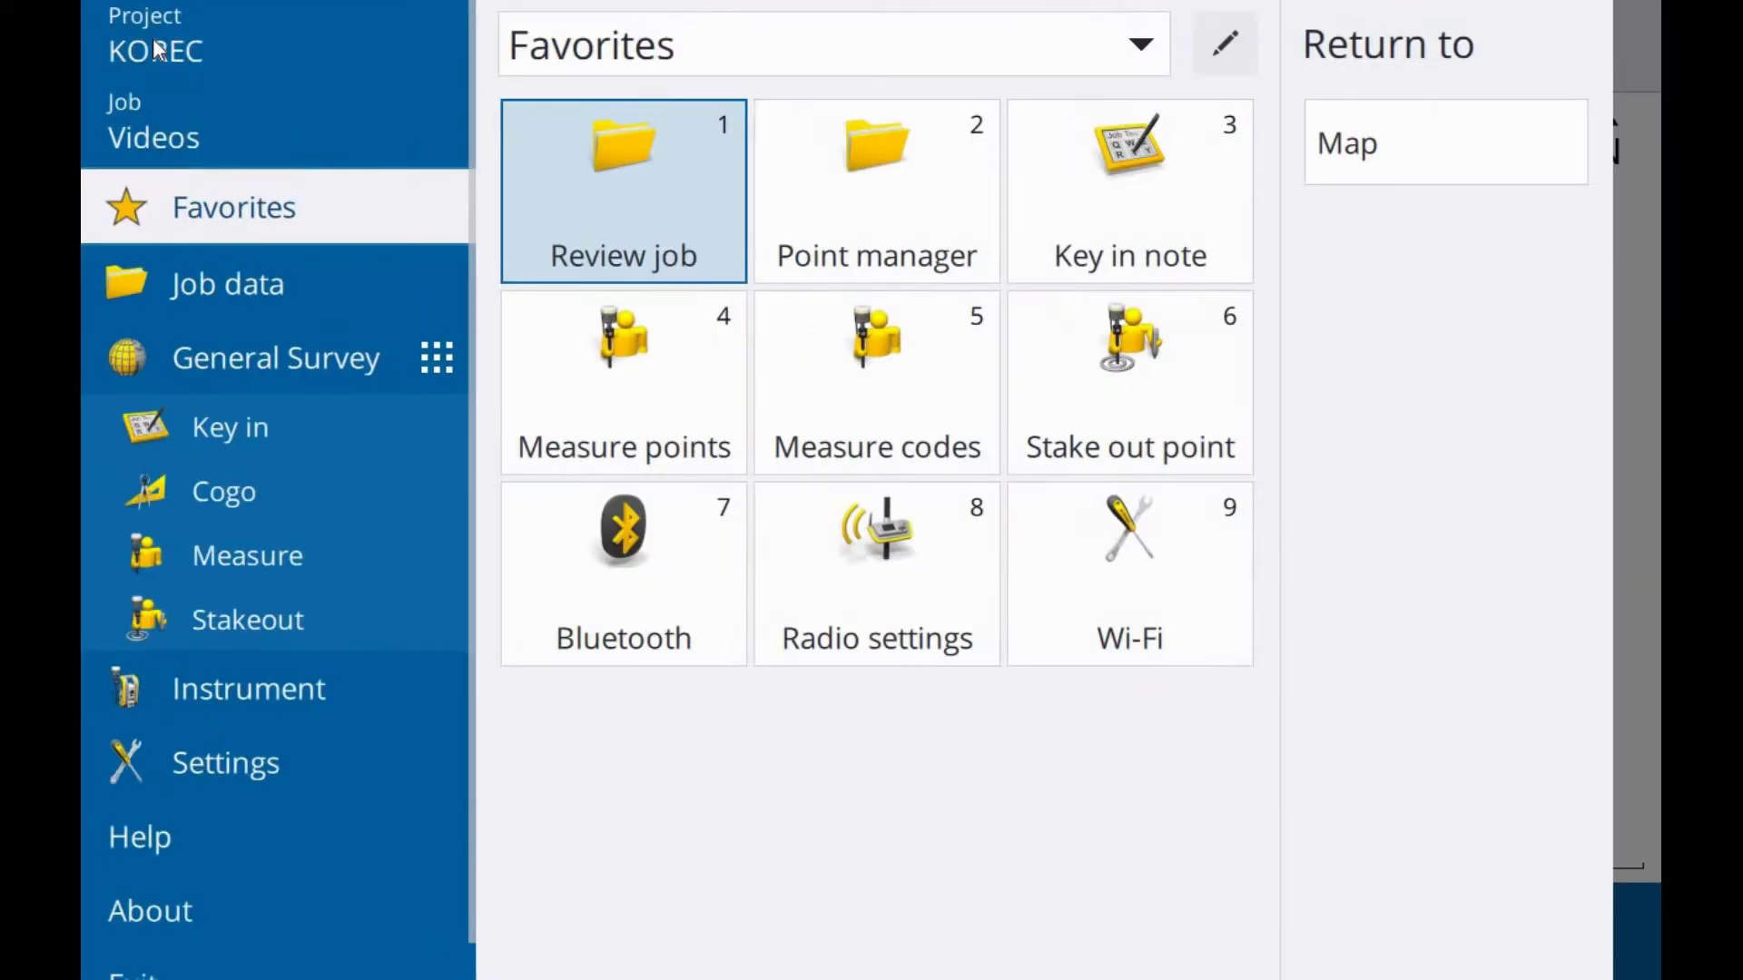
left_click(363, 563)
left_click(728, 43)
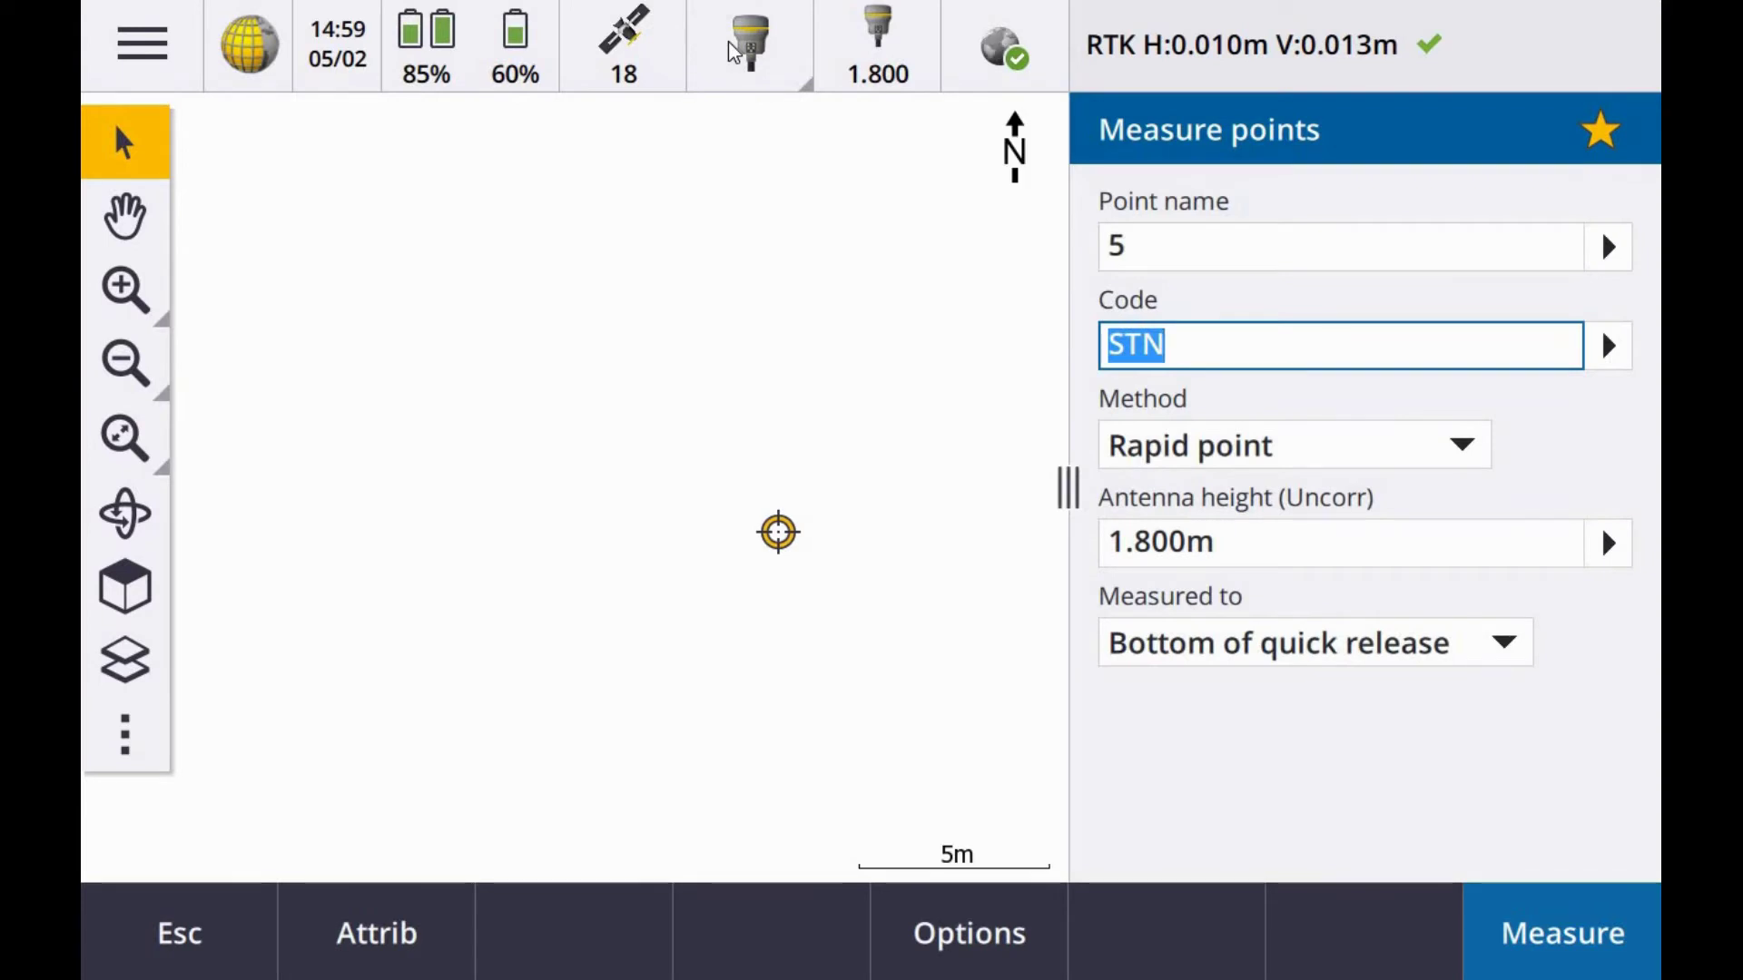
left_click(1189, 265)
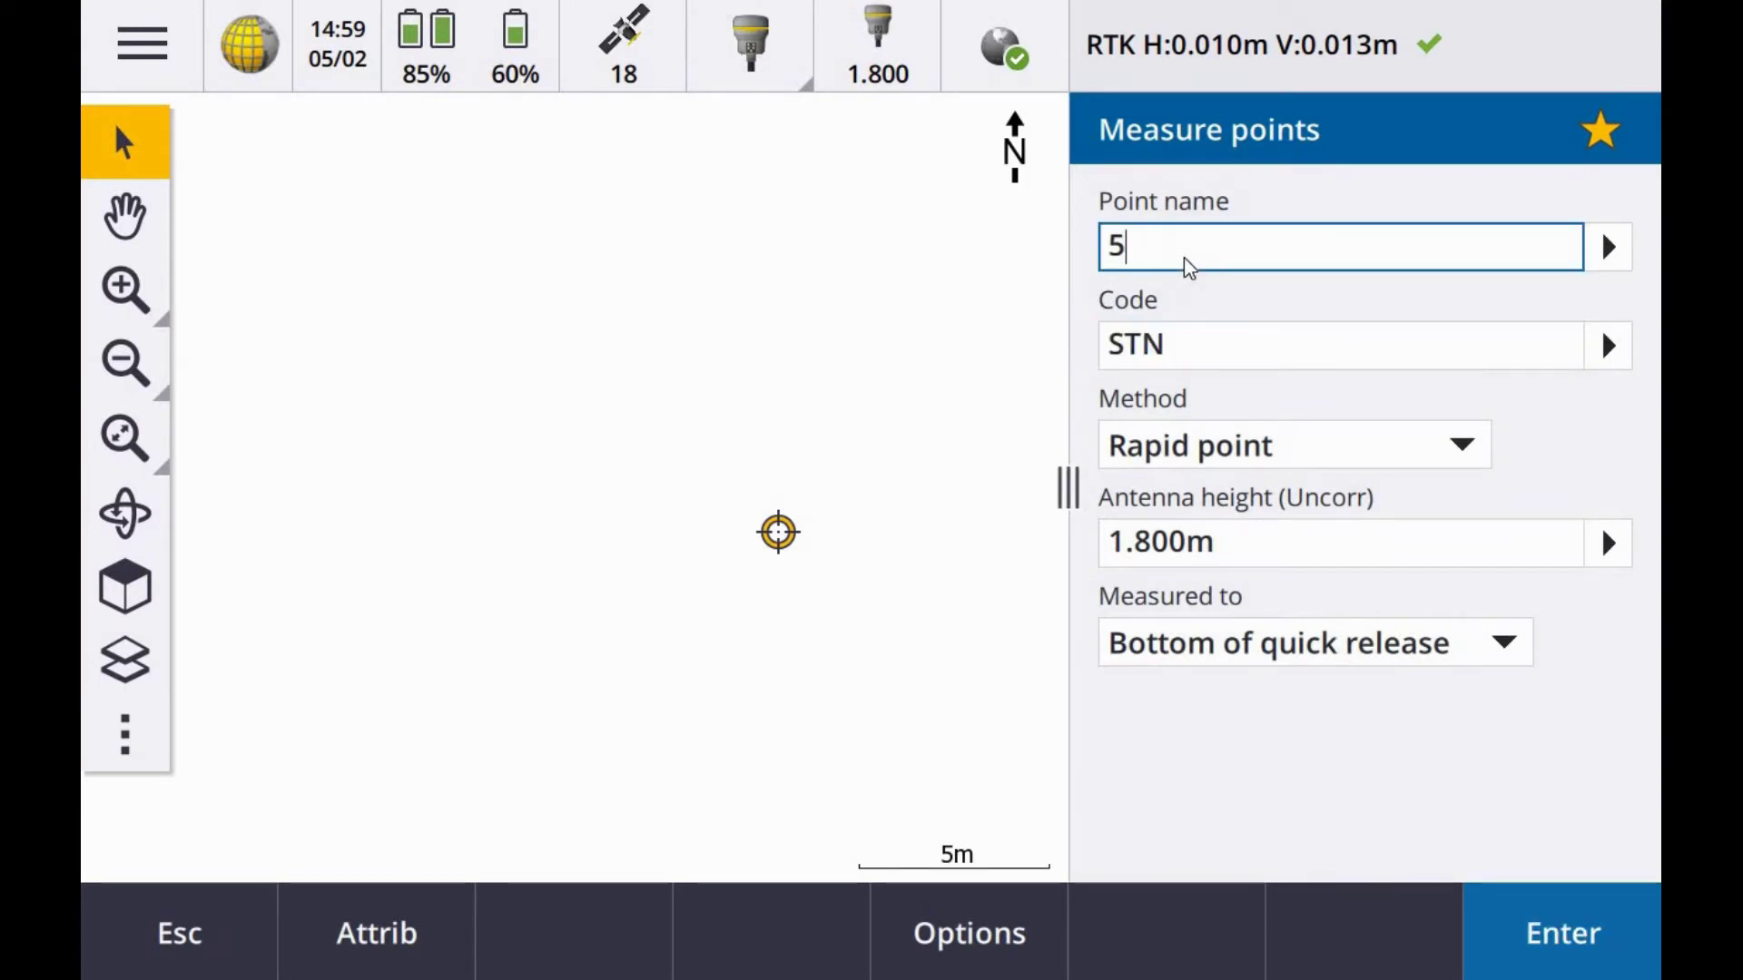
key("BackSpace")
type("1")
key("Tab")
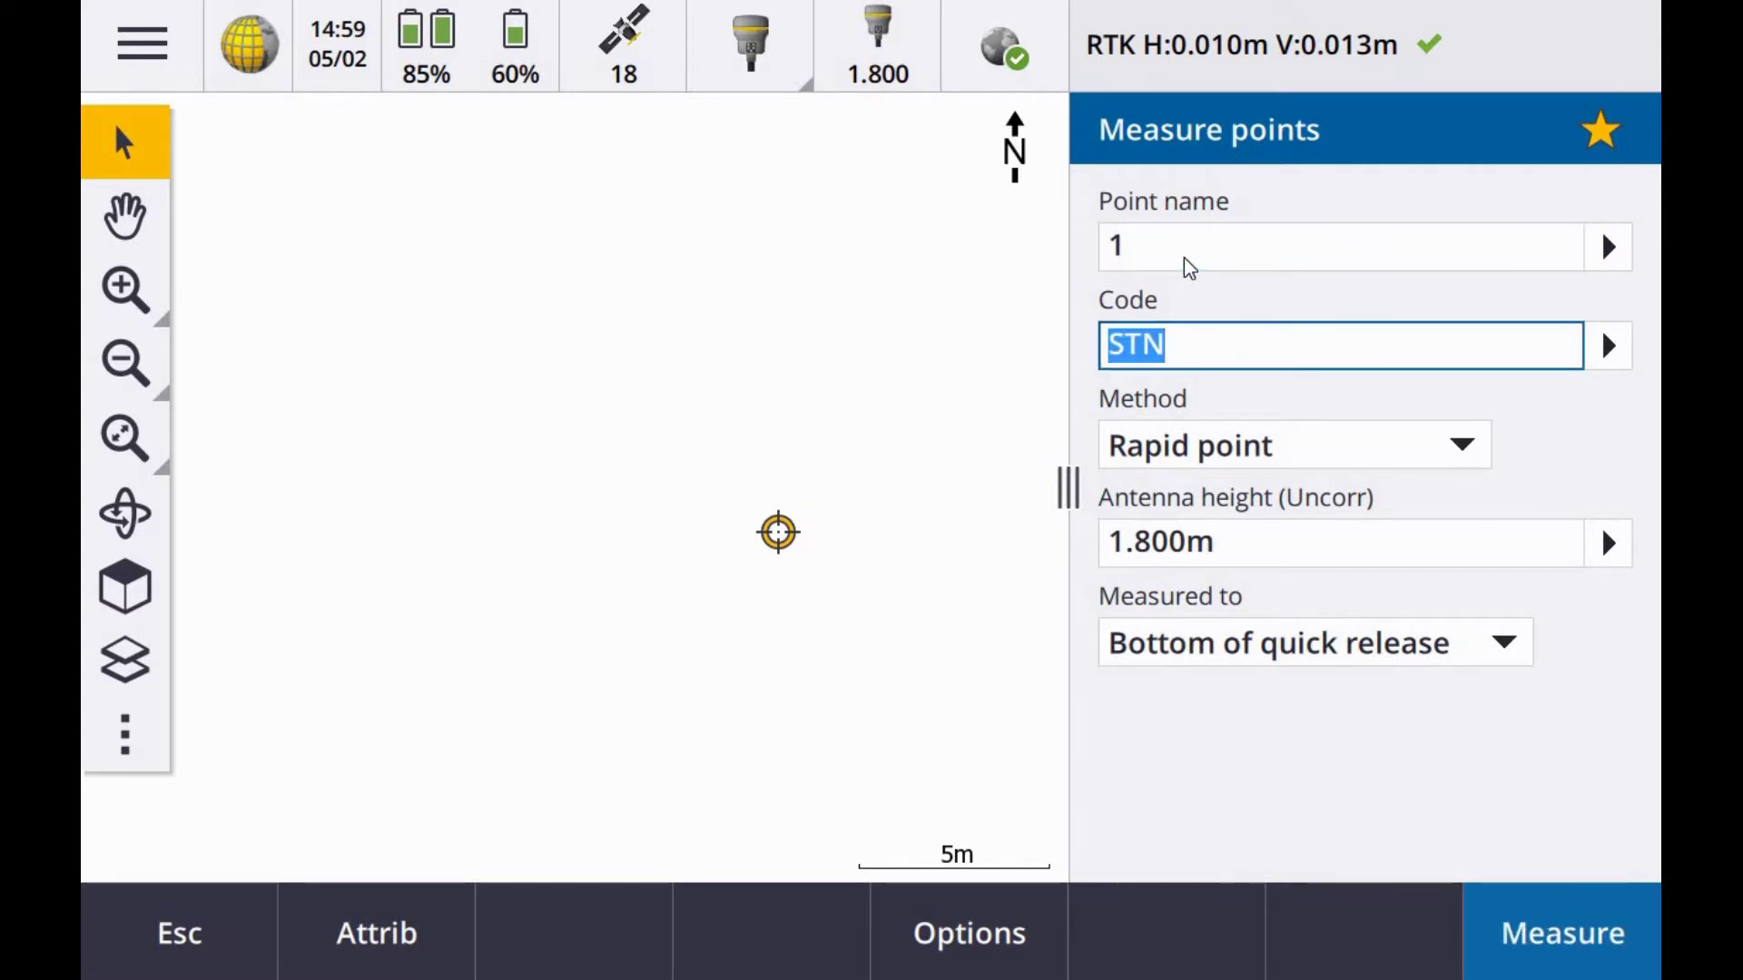
left_click(1189, 269)
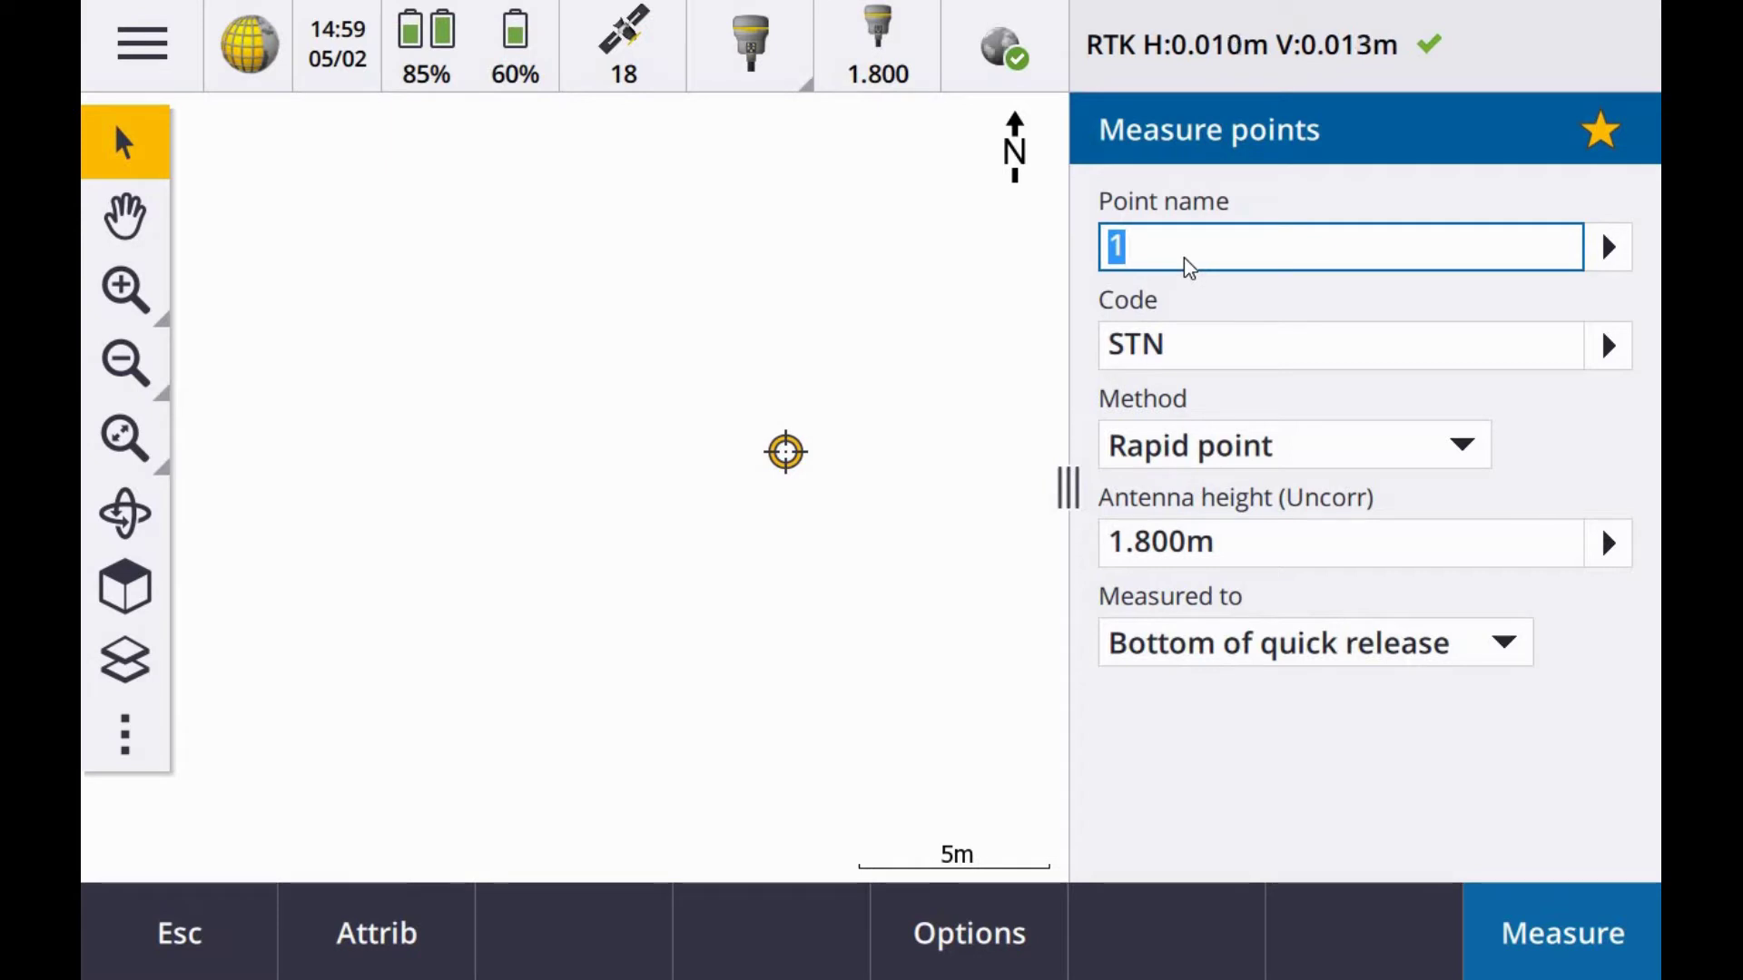
key("Tab")
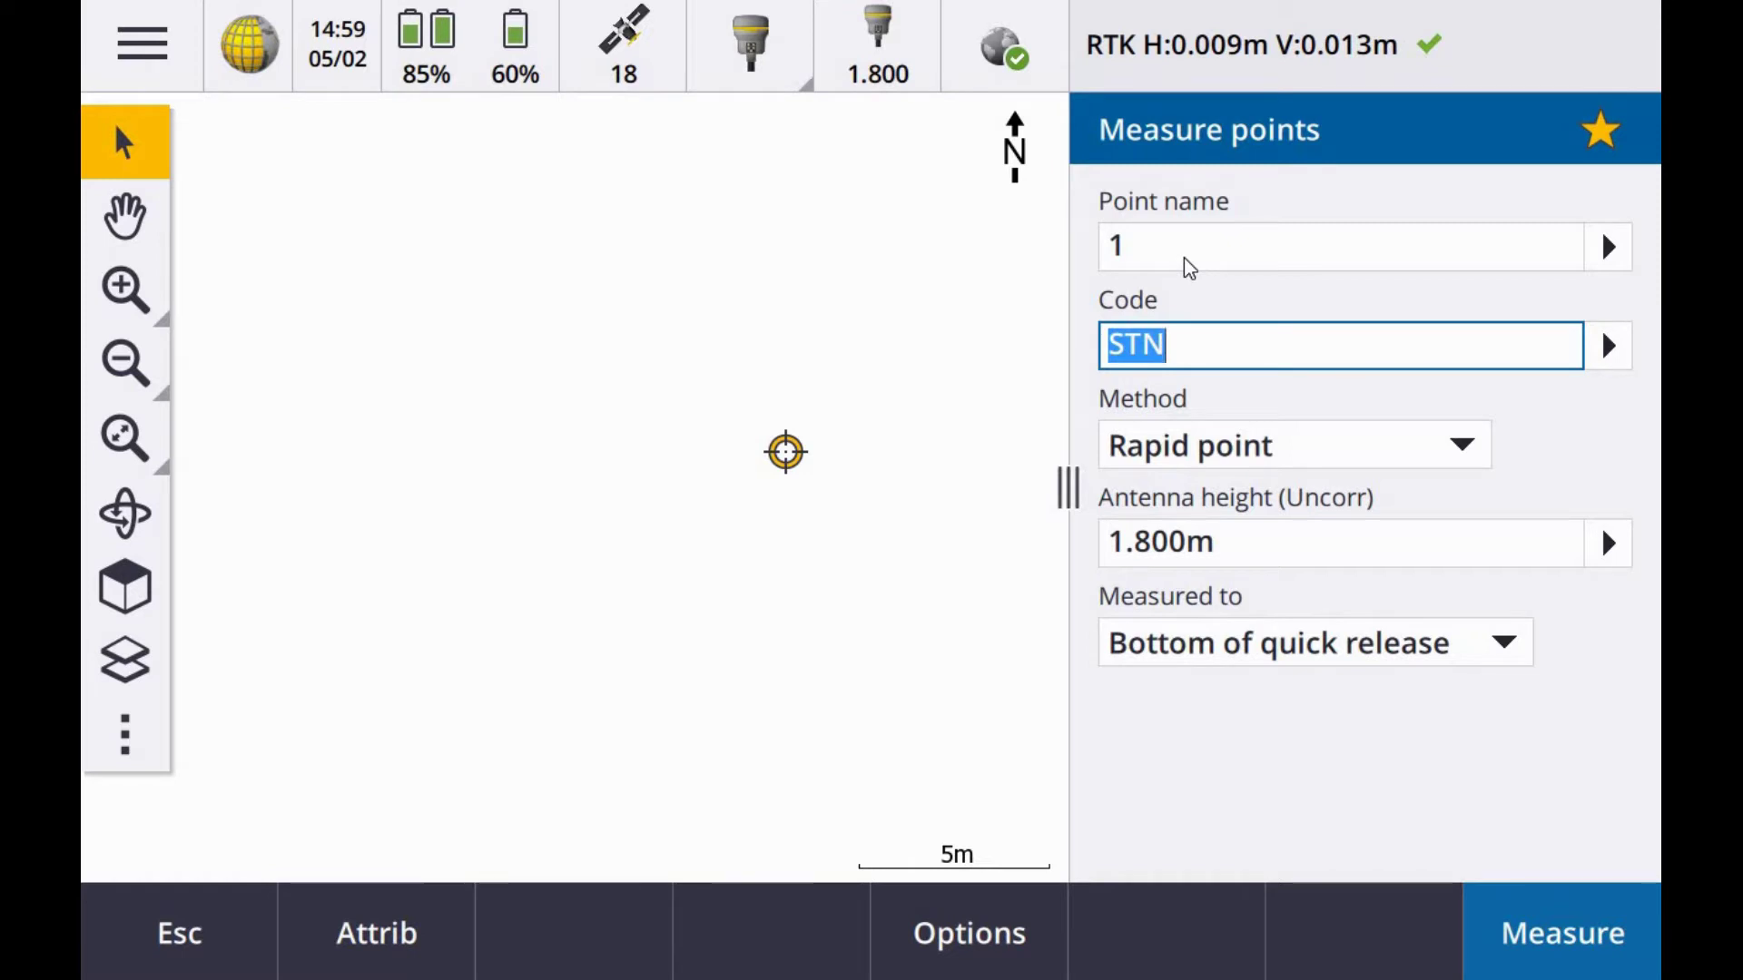
In the feature code list, search by description for 'spot'
left_click(1253, 348)
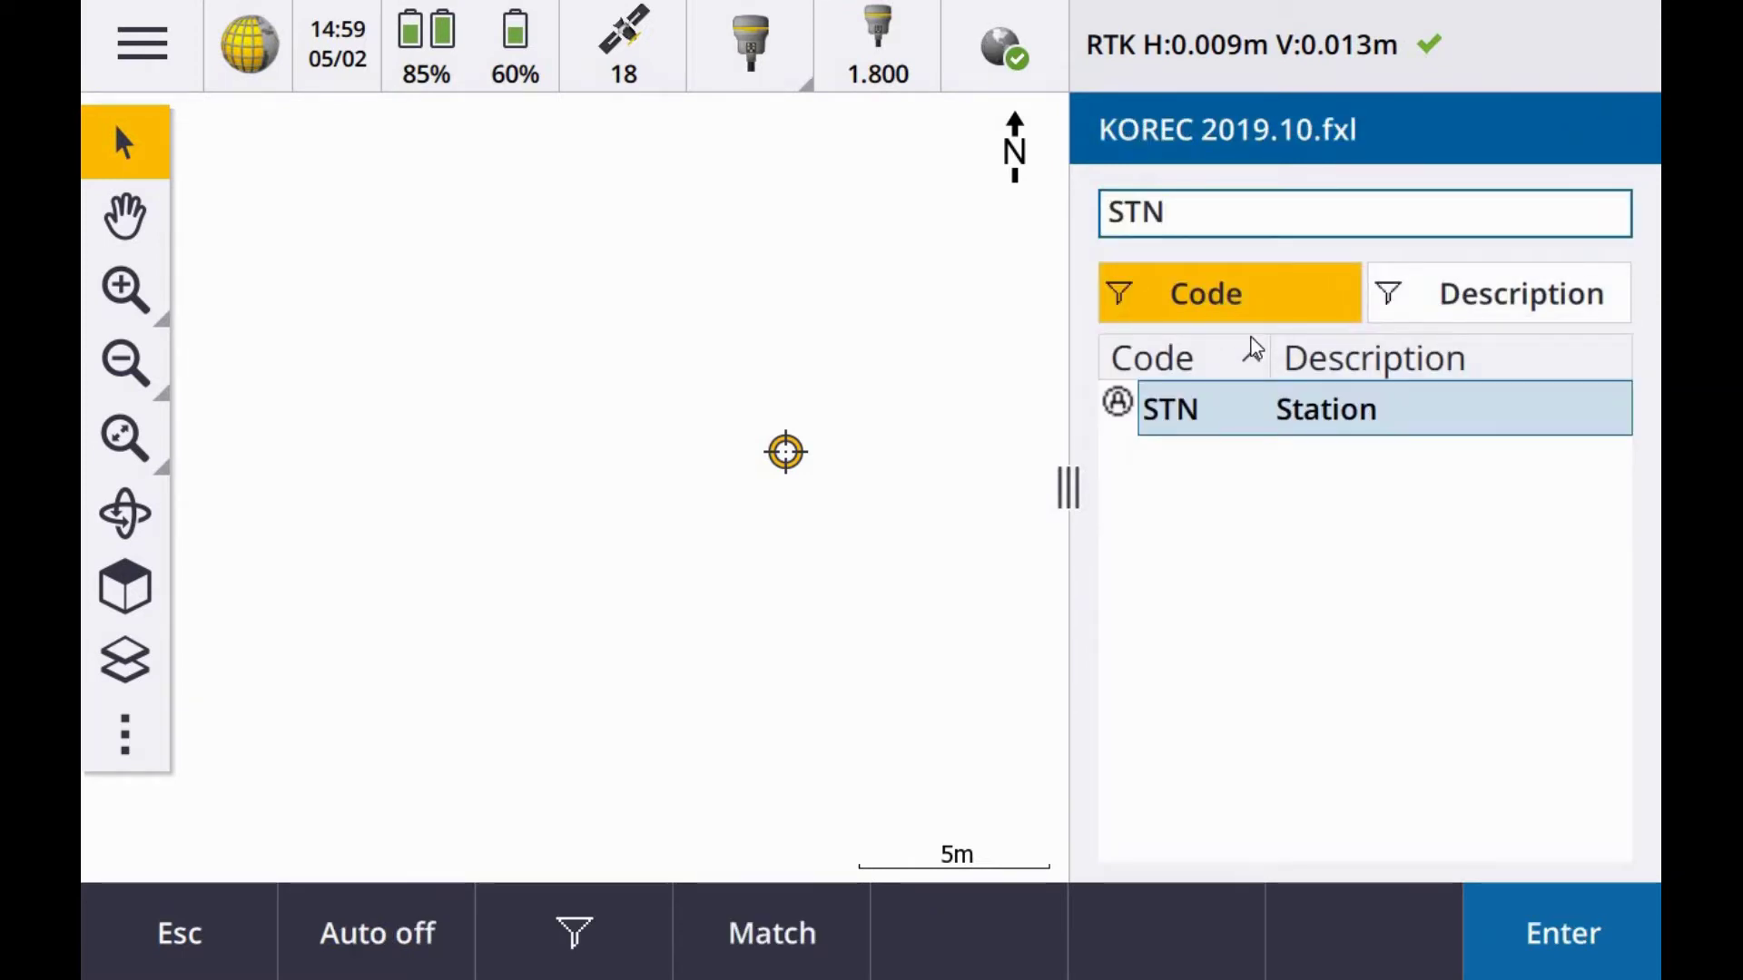
key("BackSpace")
key("BackSpace")
key("BackSpace")
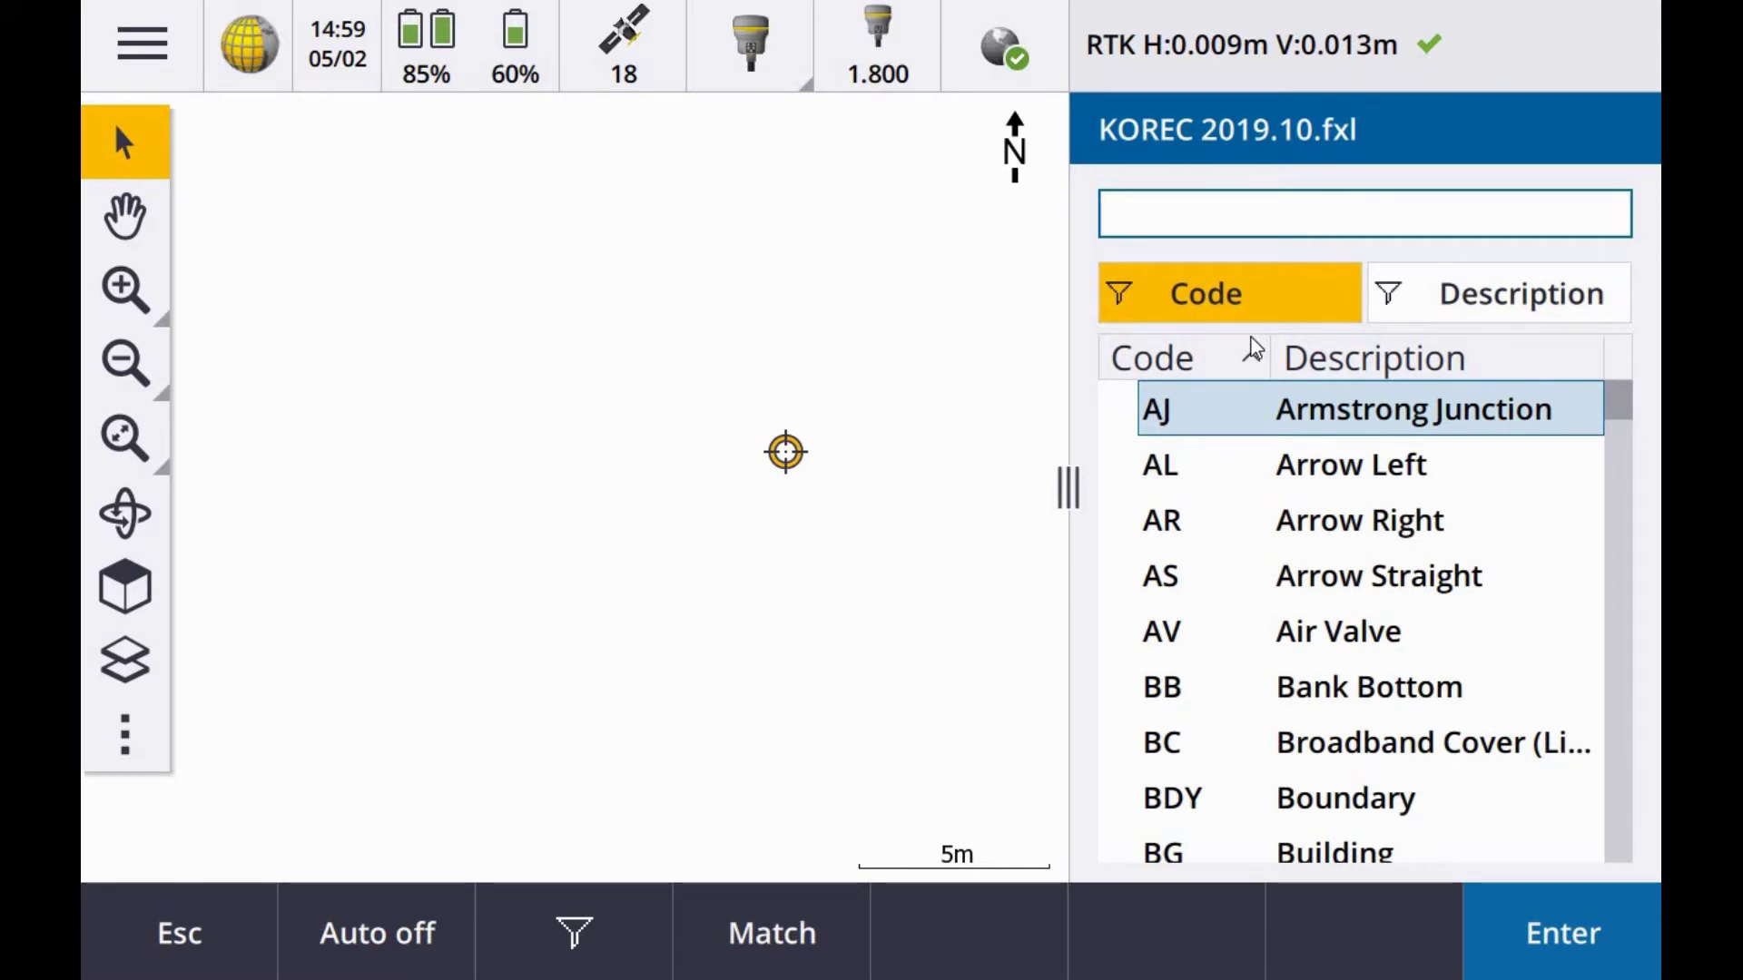
left_click(1510, 312)
left_click(1253, 299)
left_click(1530, 323)
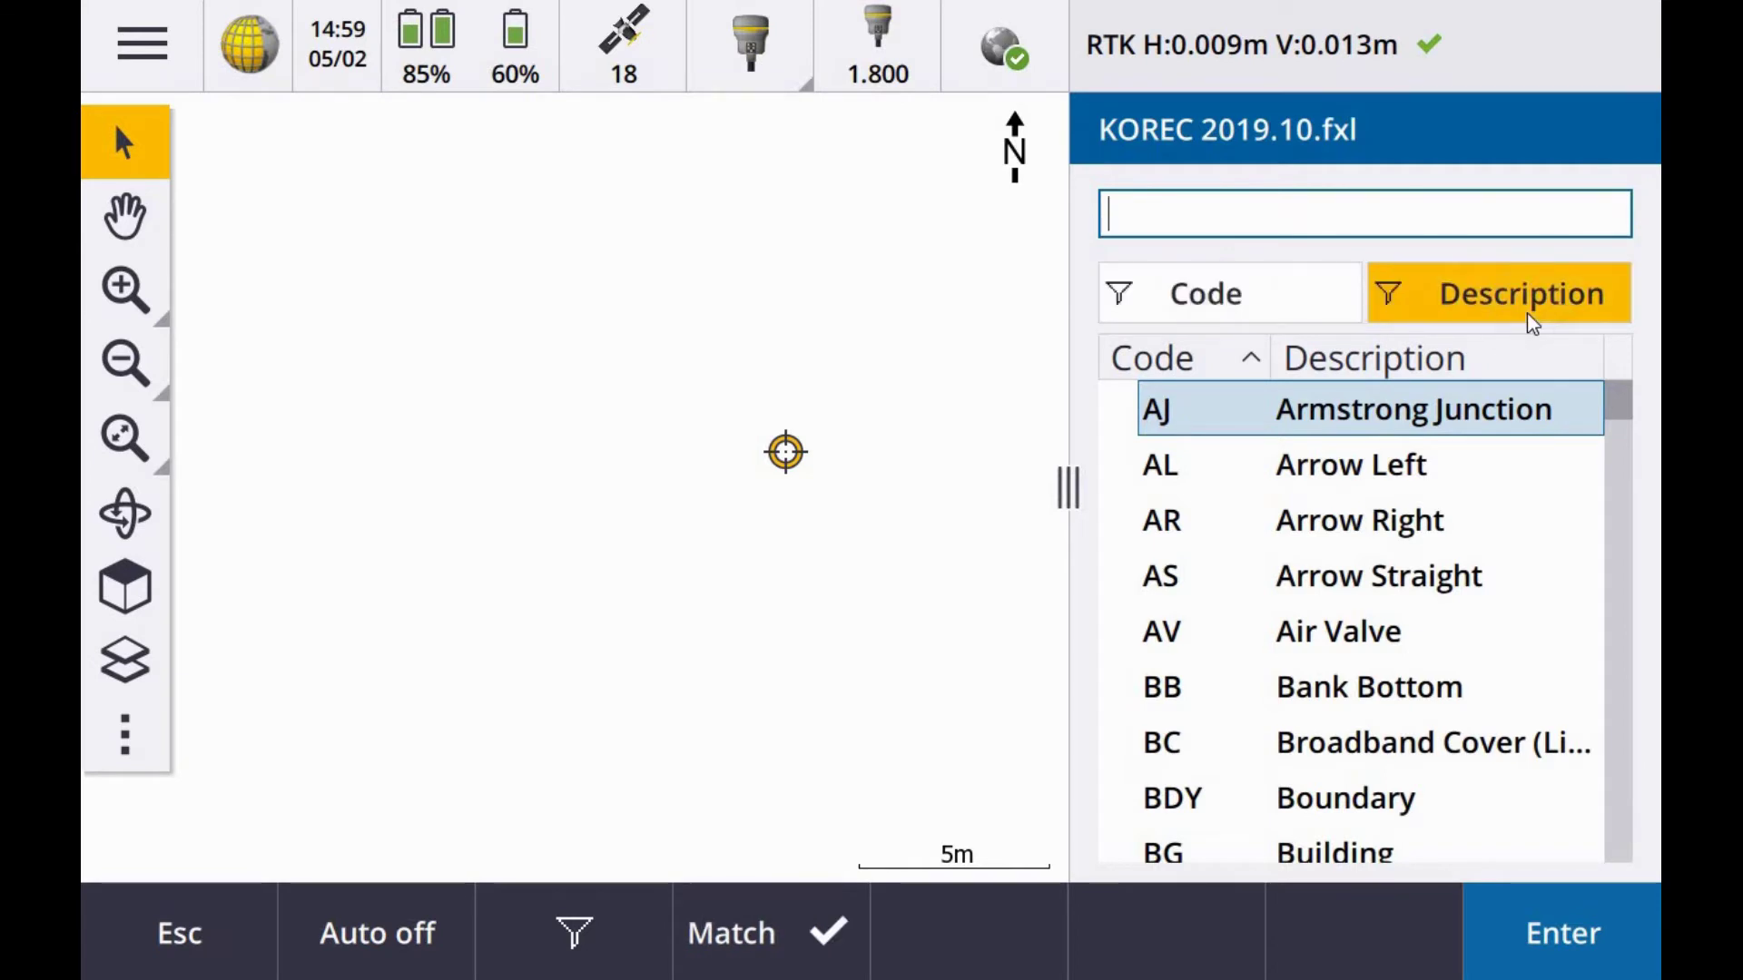
left_click(1264, 293)
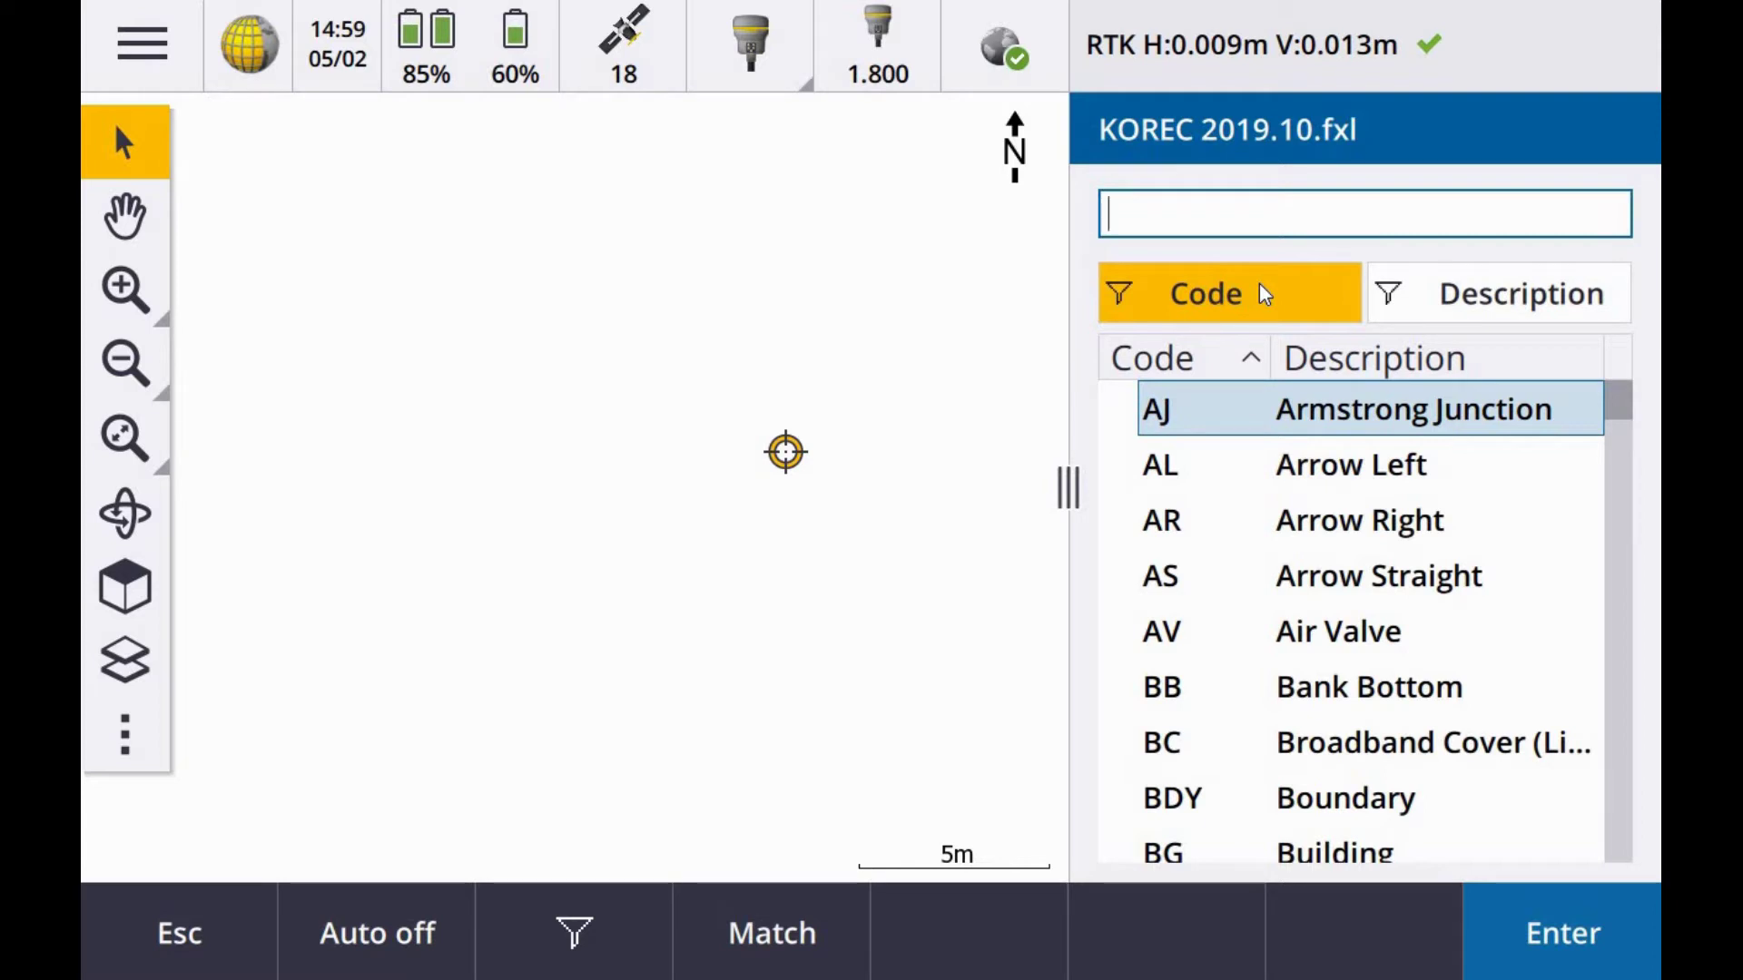
left_click(1529, 316)
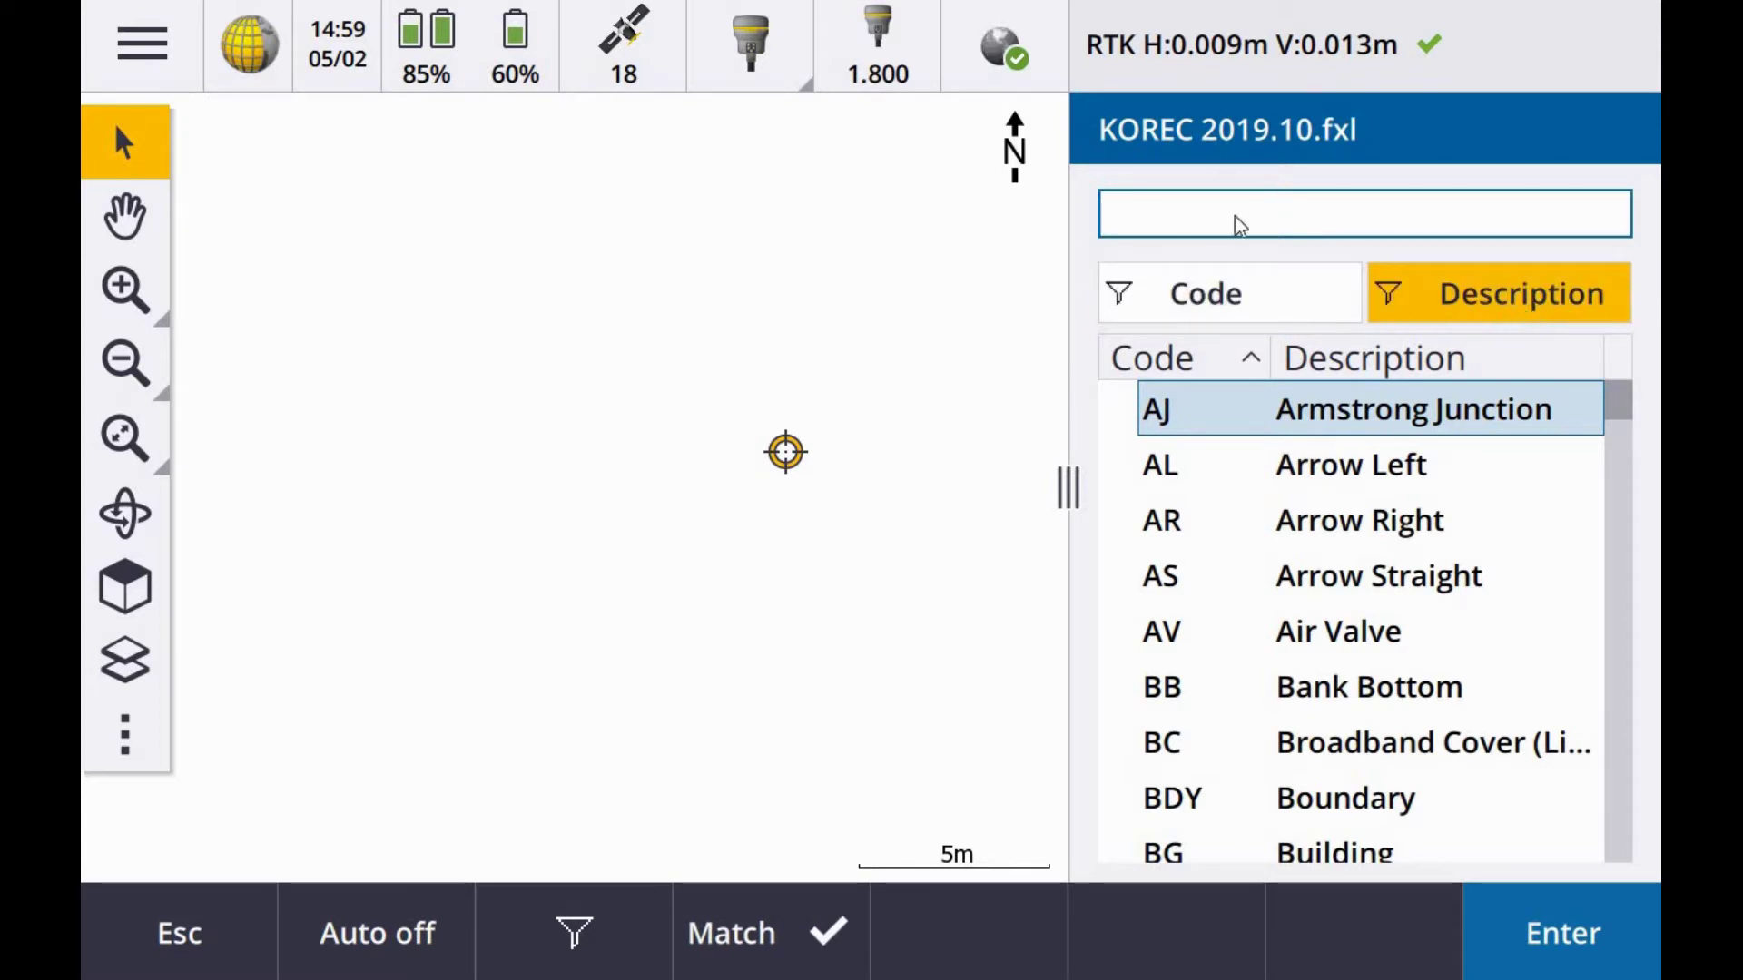
type("spot")
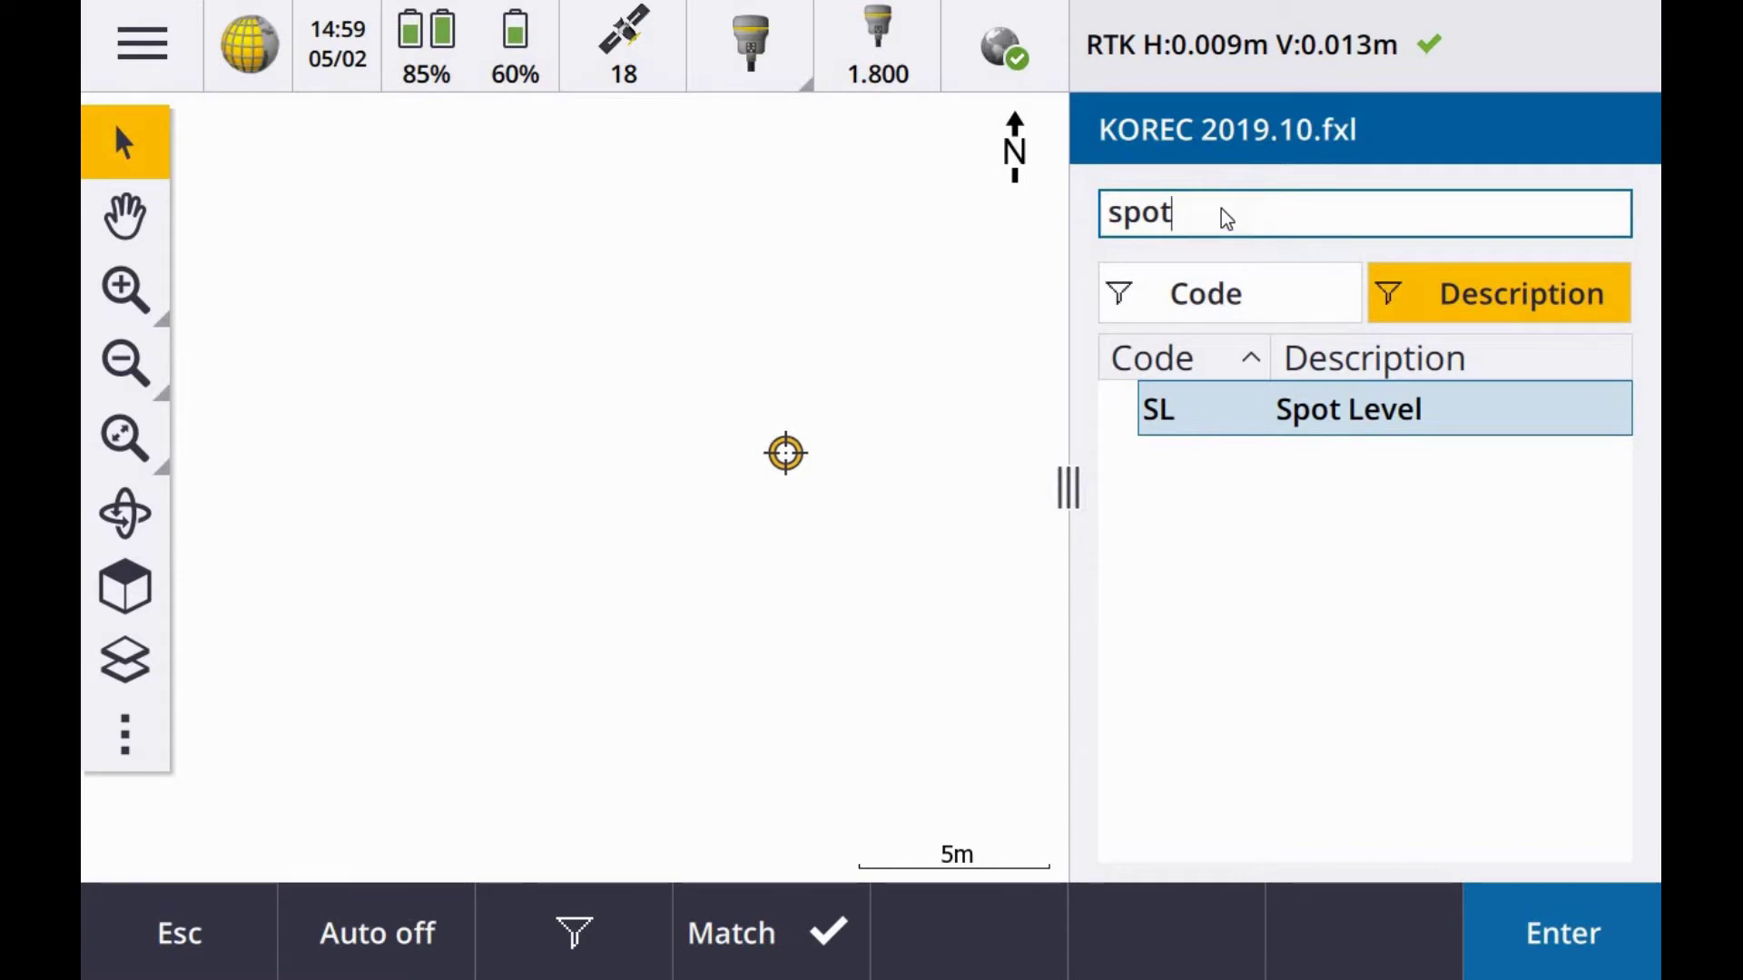
Search the codes for SL and confirm SL (Spot Level) as the point code
left_click(1253, 302)
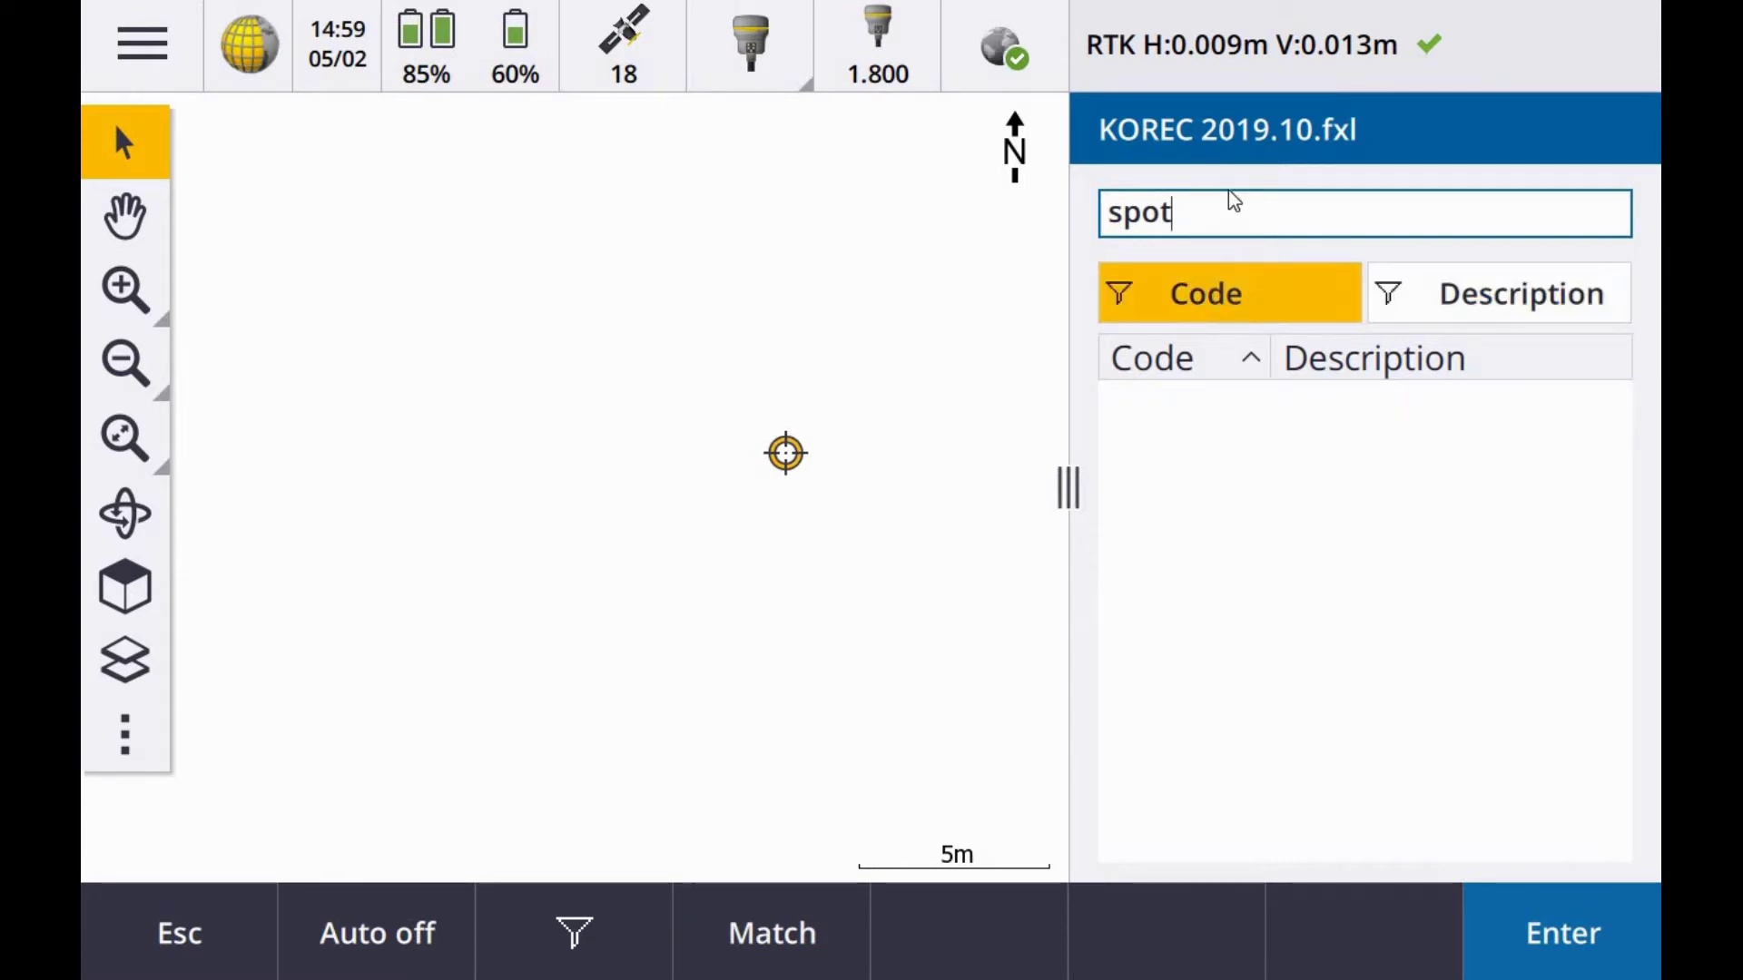
key("BackSpace")
key("BackSpace")
key("BackSpace")
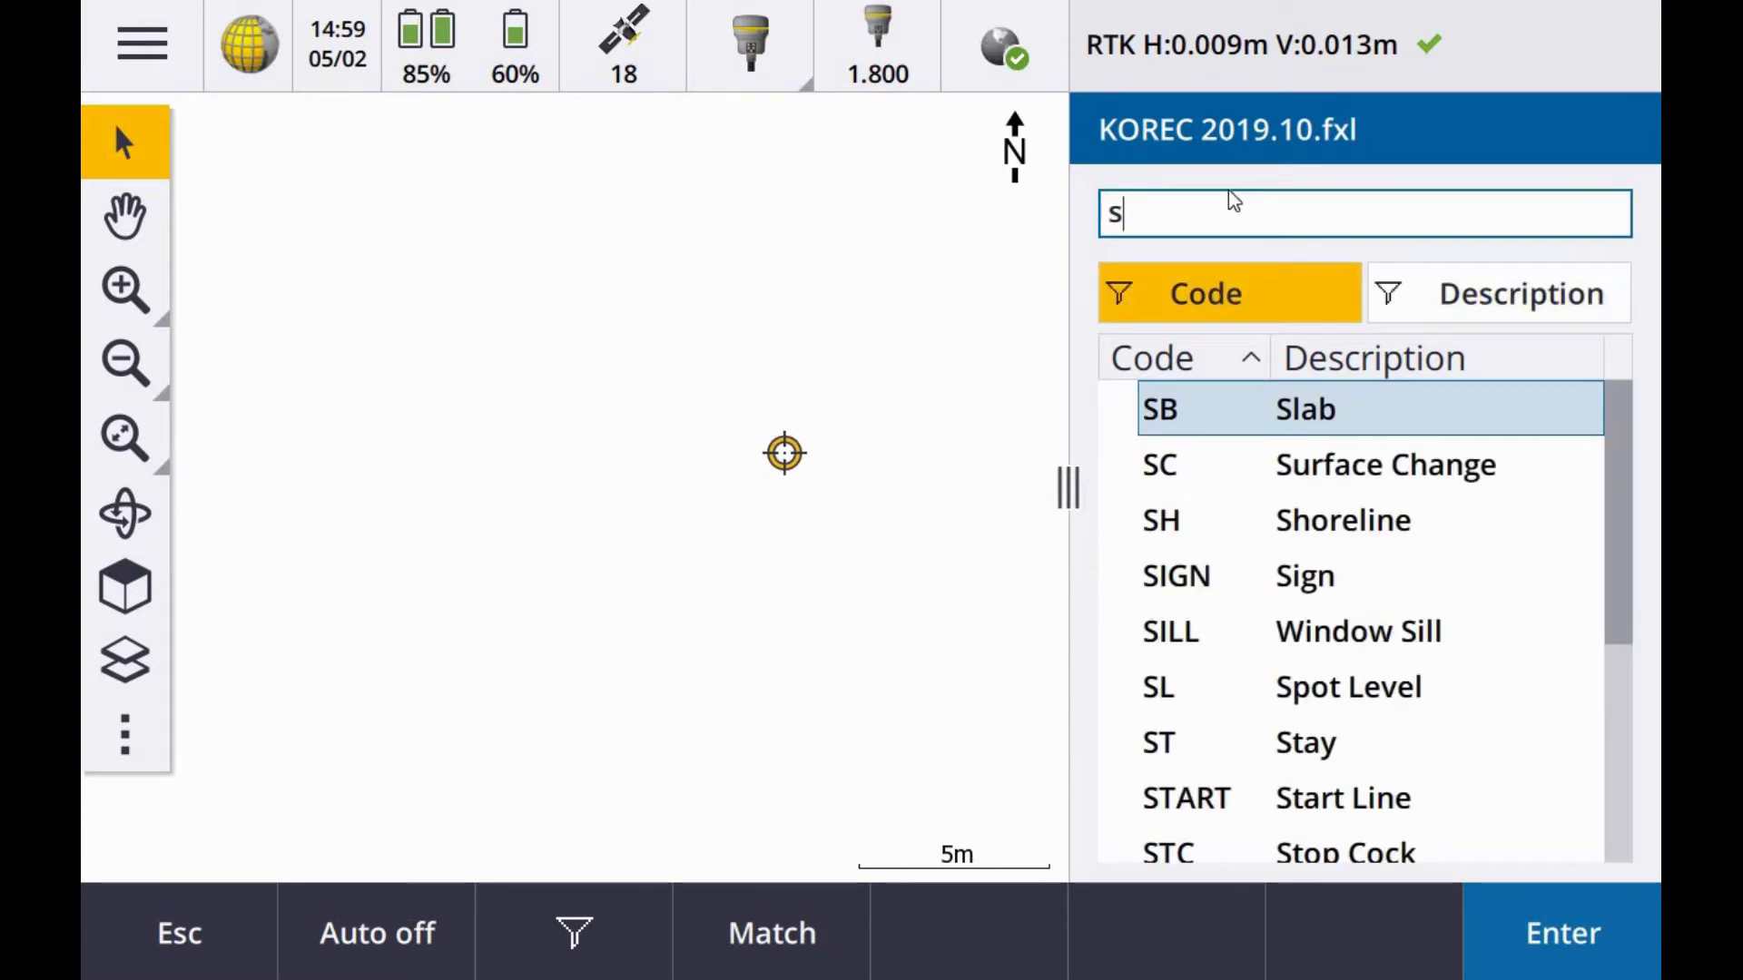
key("BackSpace")
type("~")
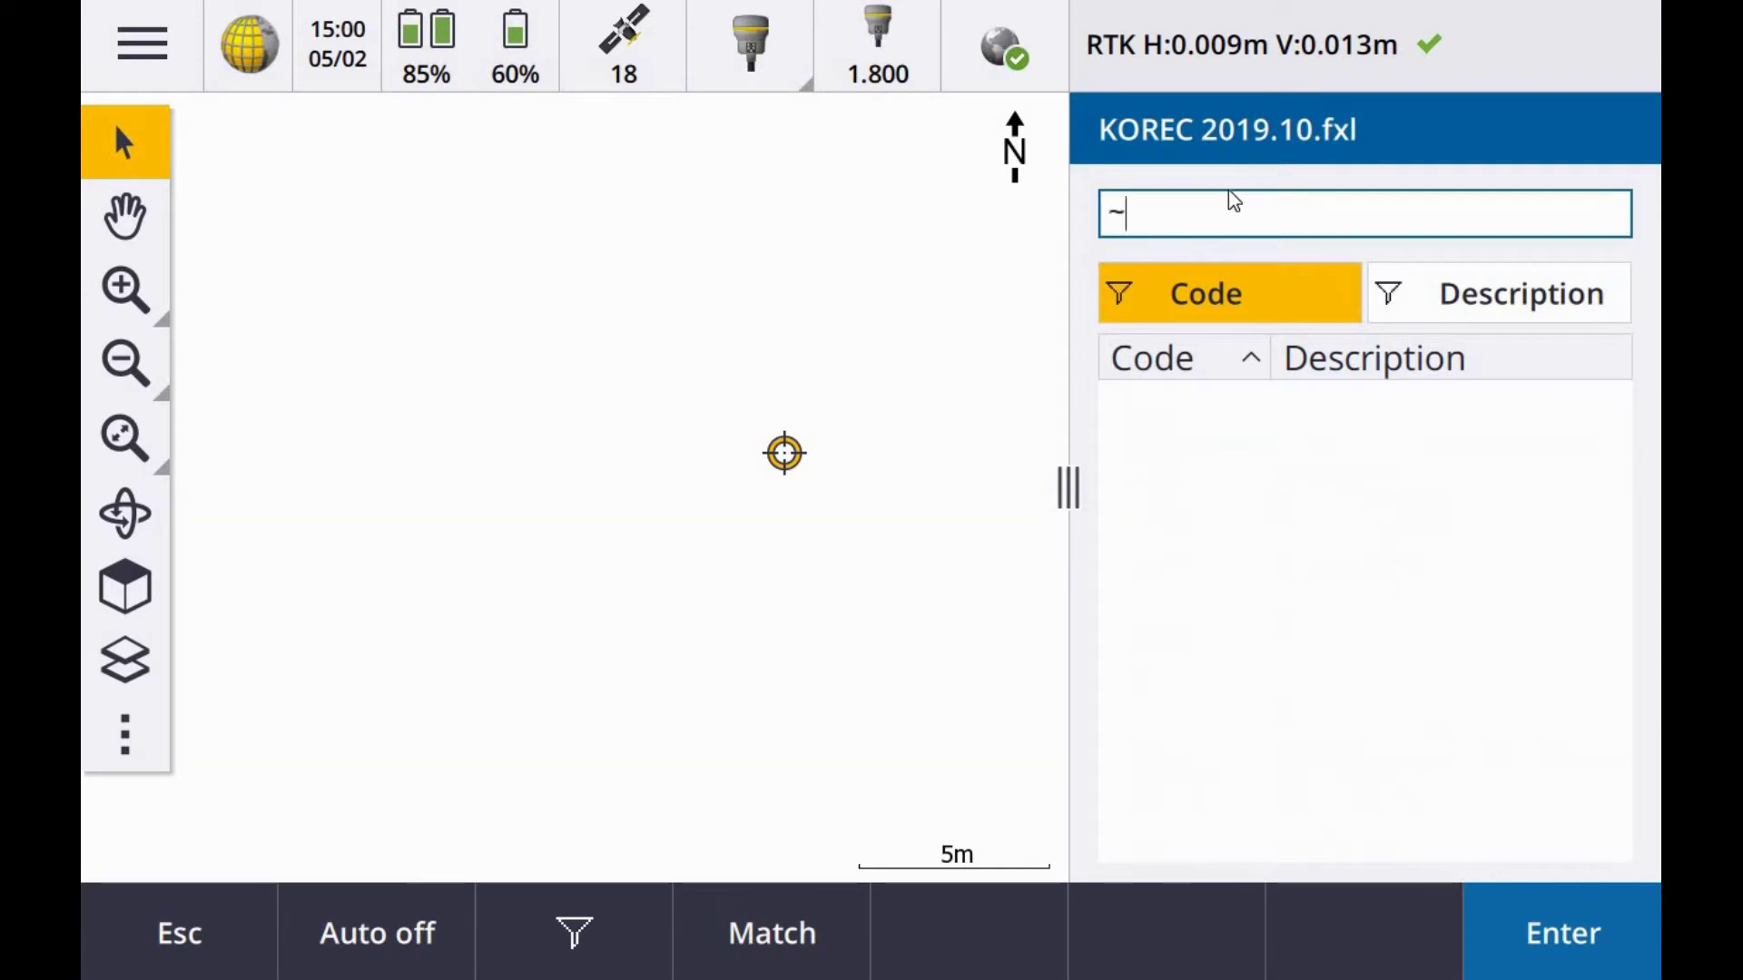
key("BackSpace")
type("SL")
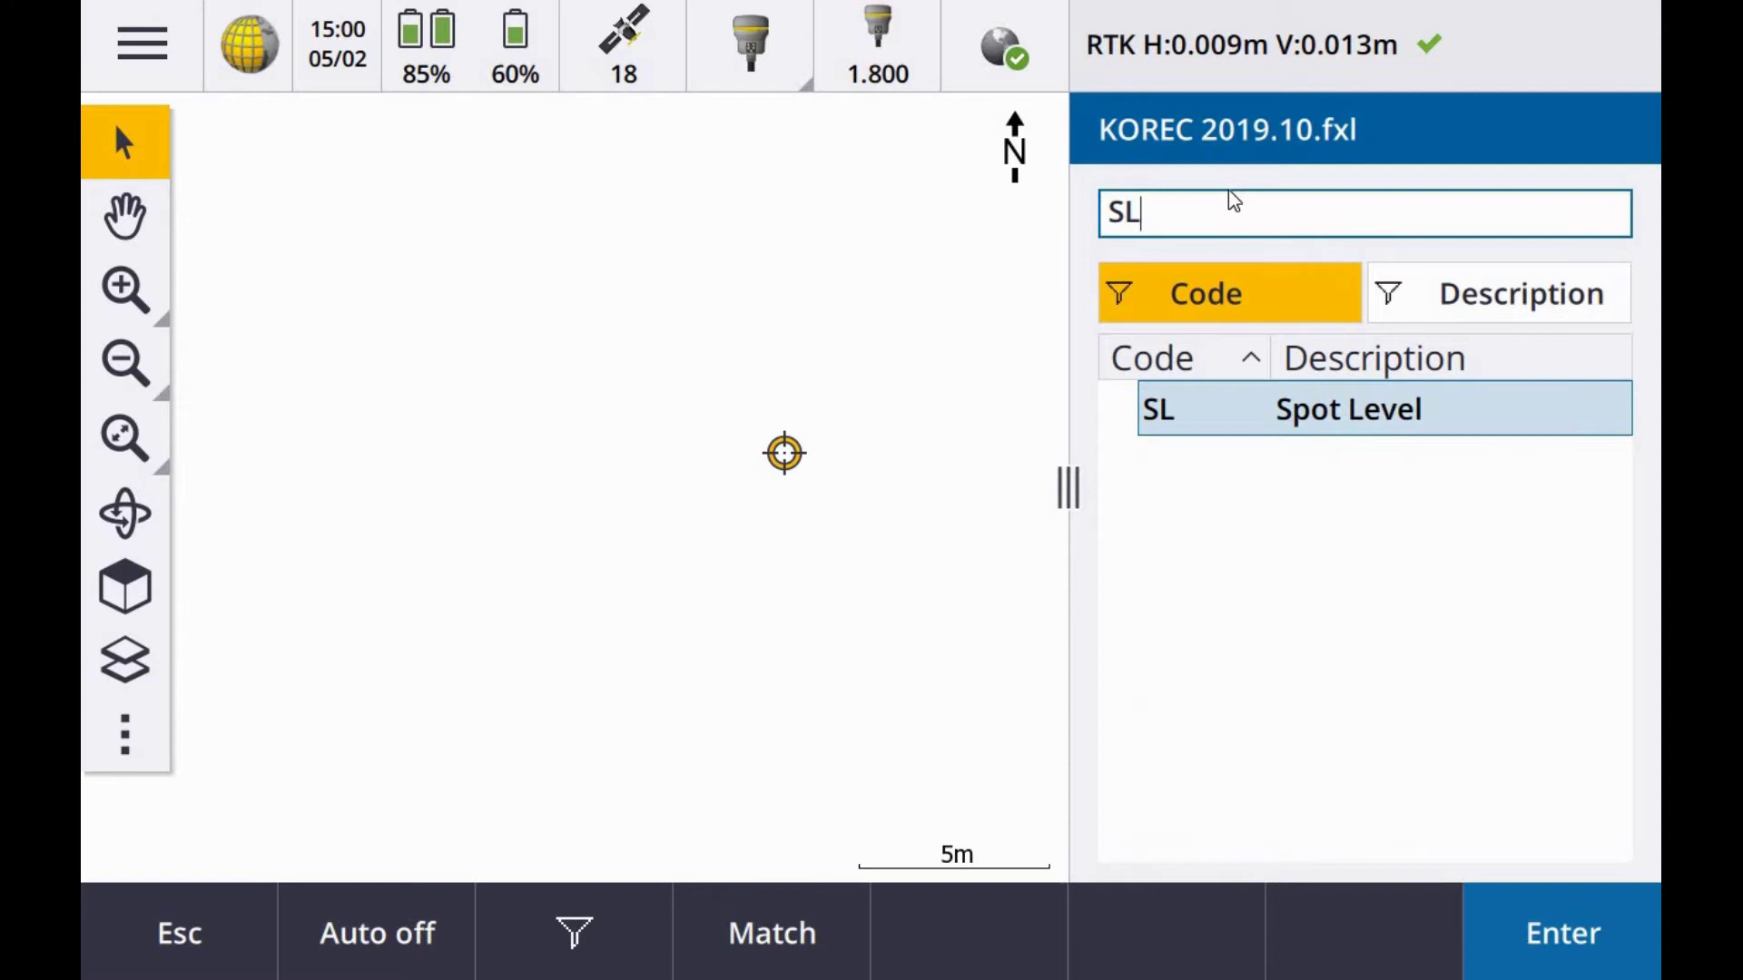
left_click(1561, 933)
key("Tab")
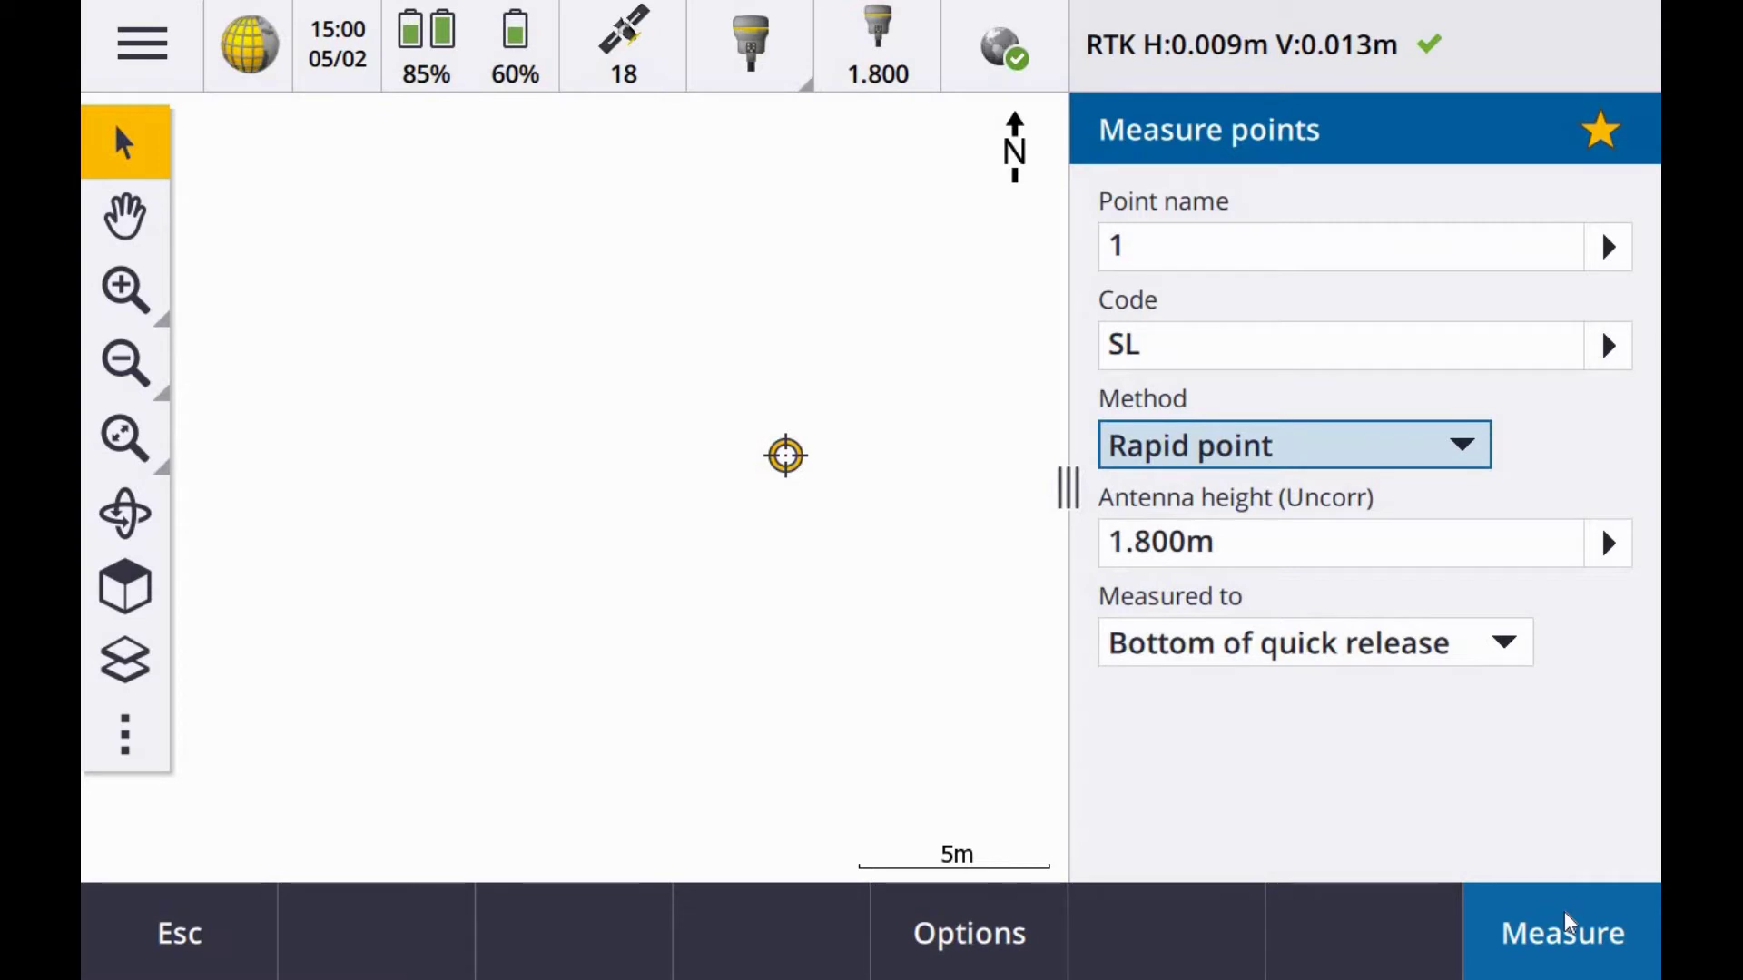
Keep the antenna height settings and store rapid points 1–4 coded SL
key("Tab")
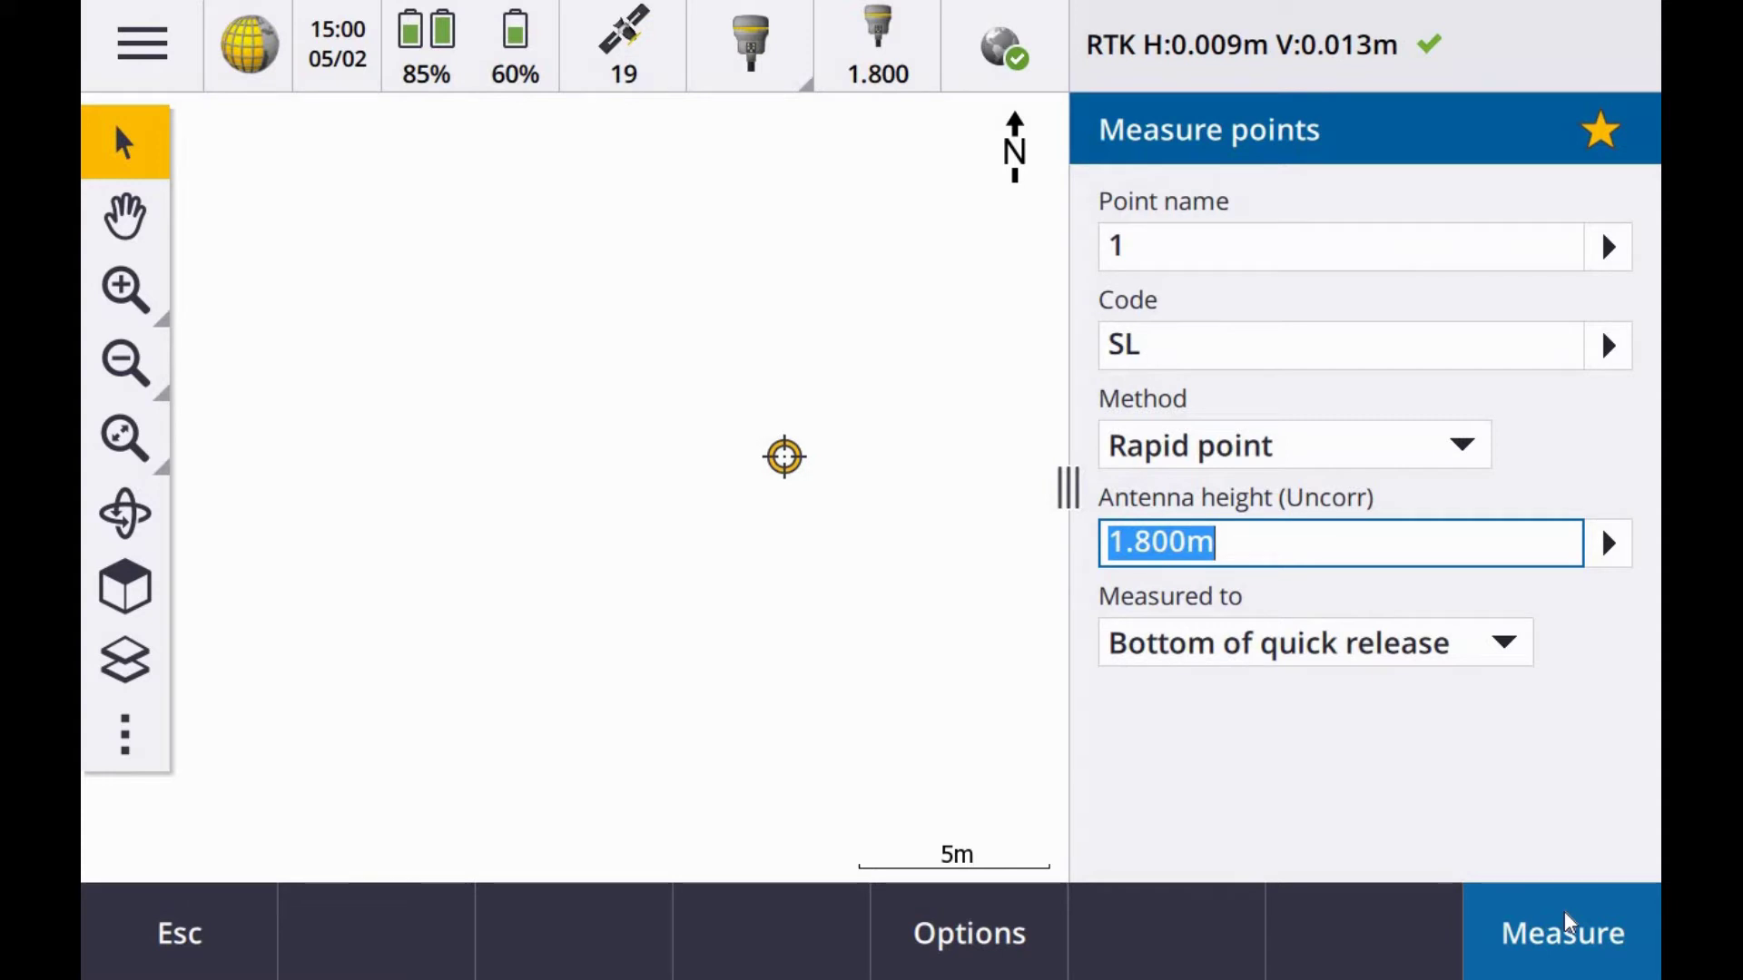
left_click(1467, 650)
left_click(1472, 660)
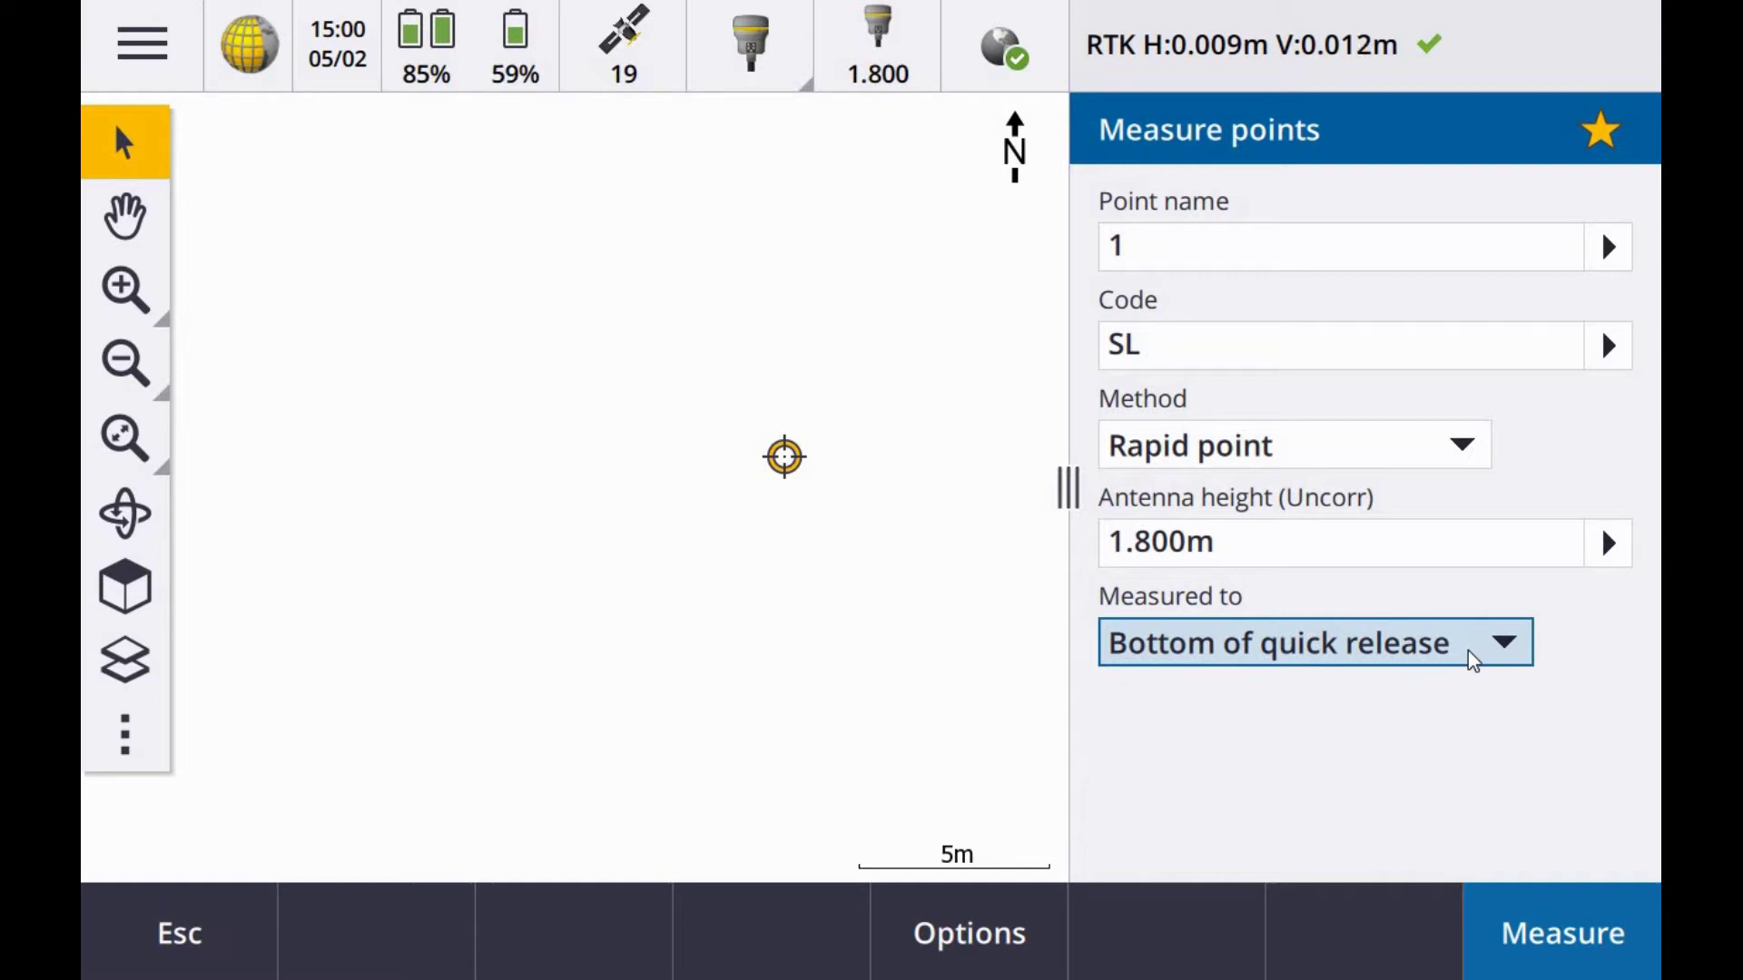
key("Return")
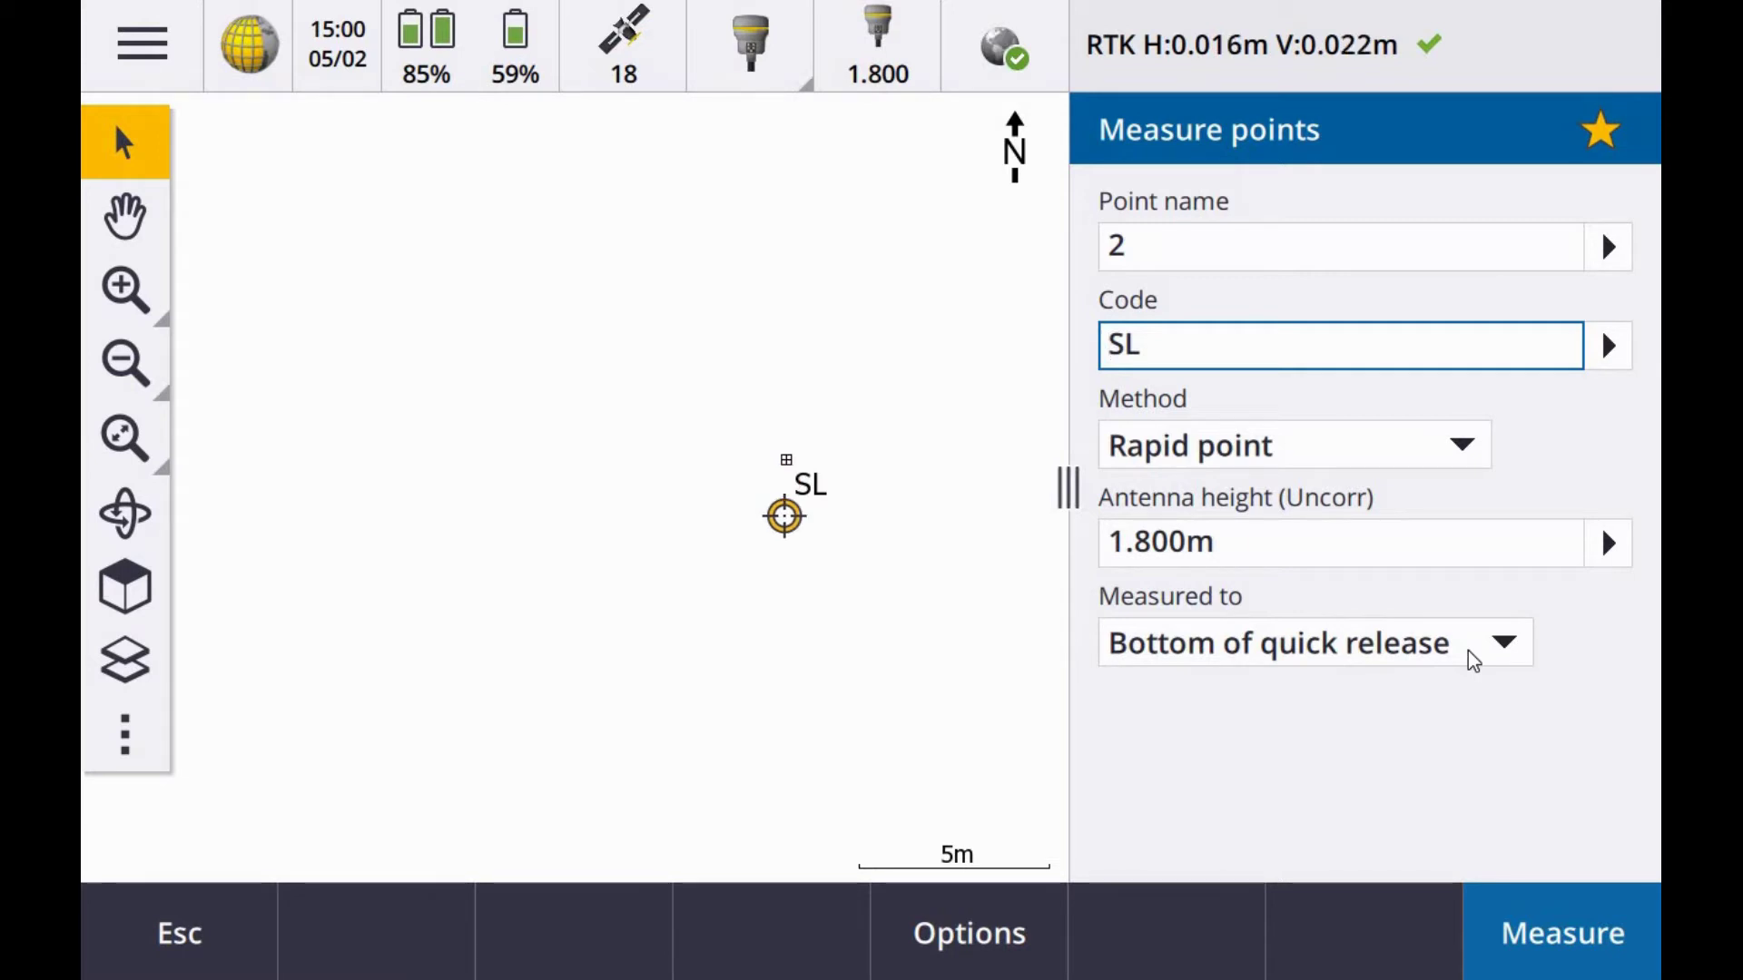
key("Return")
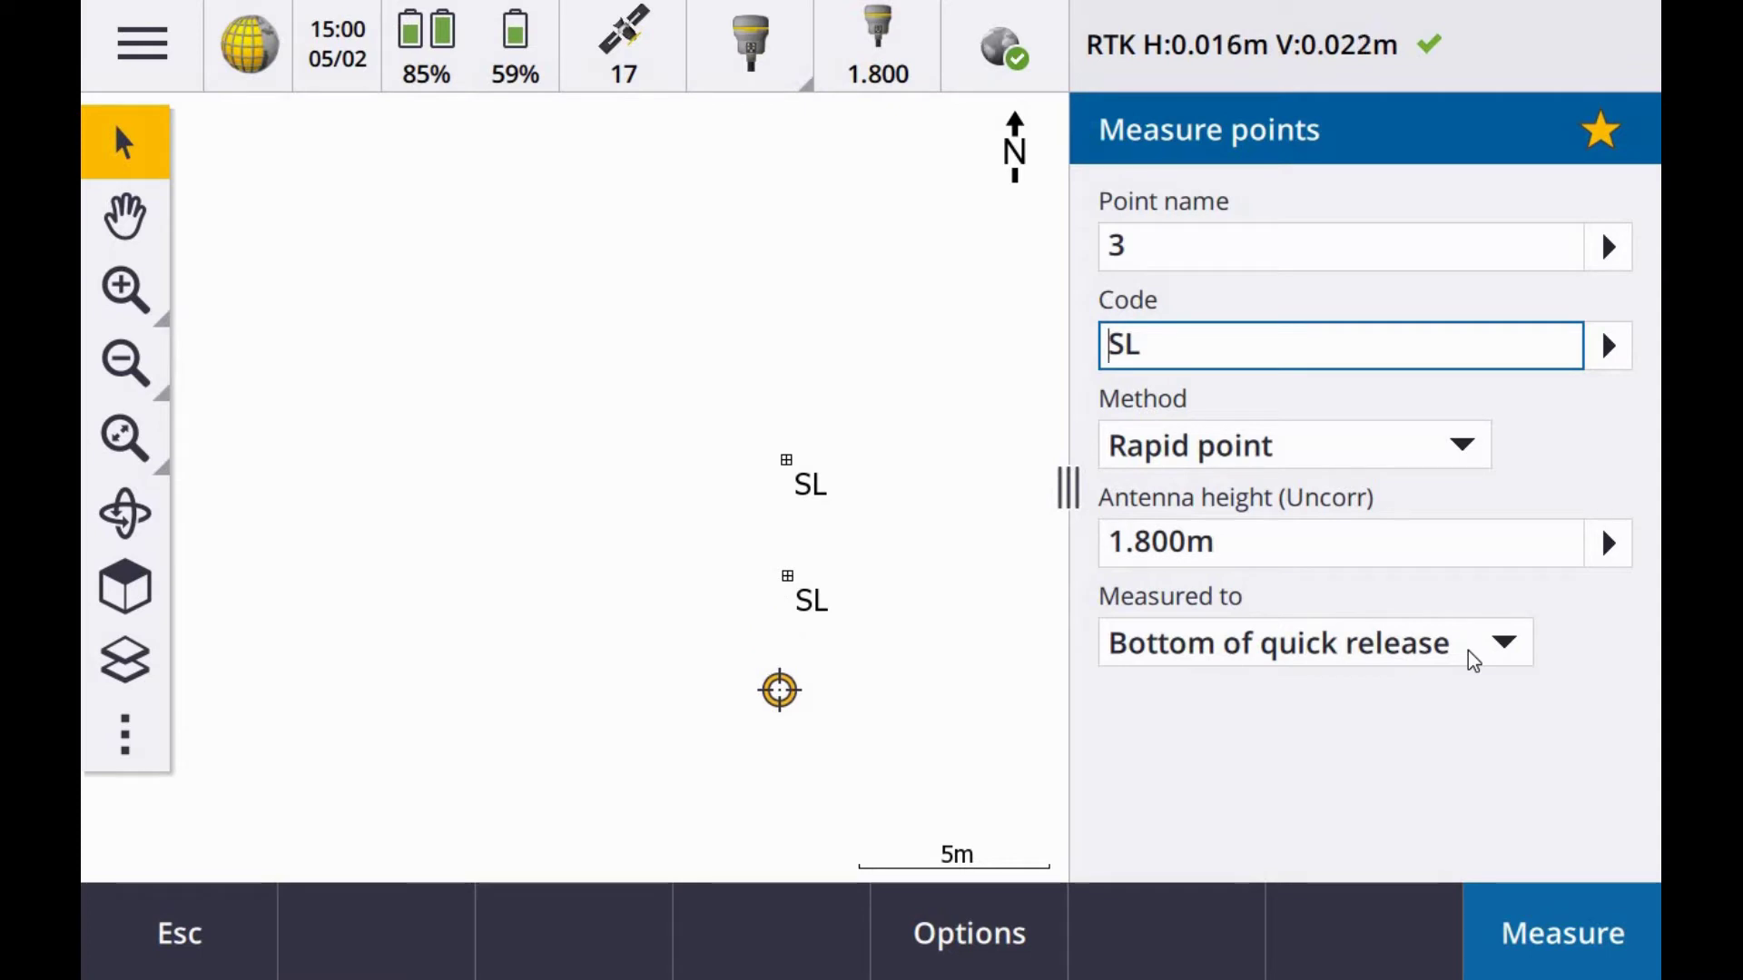
key("Return")
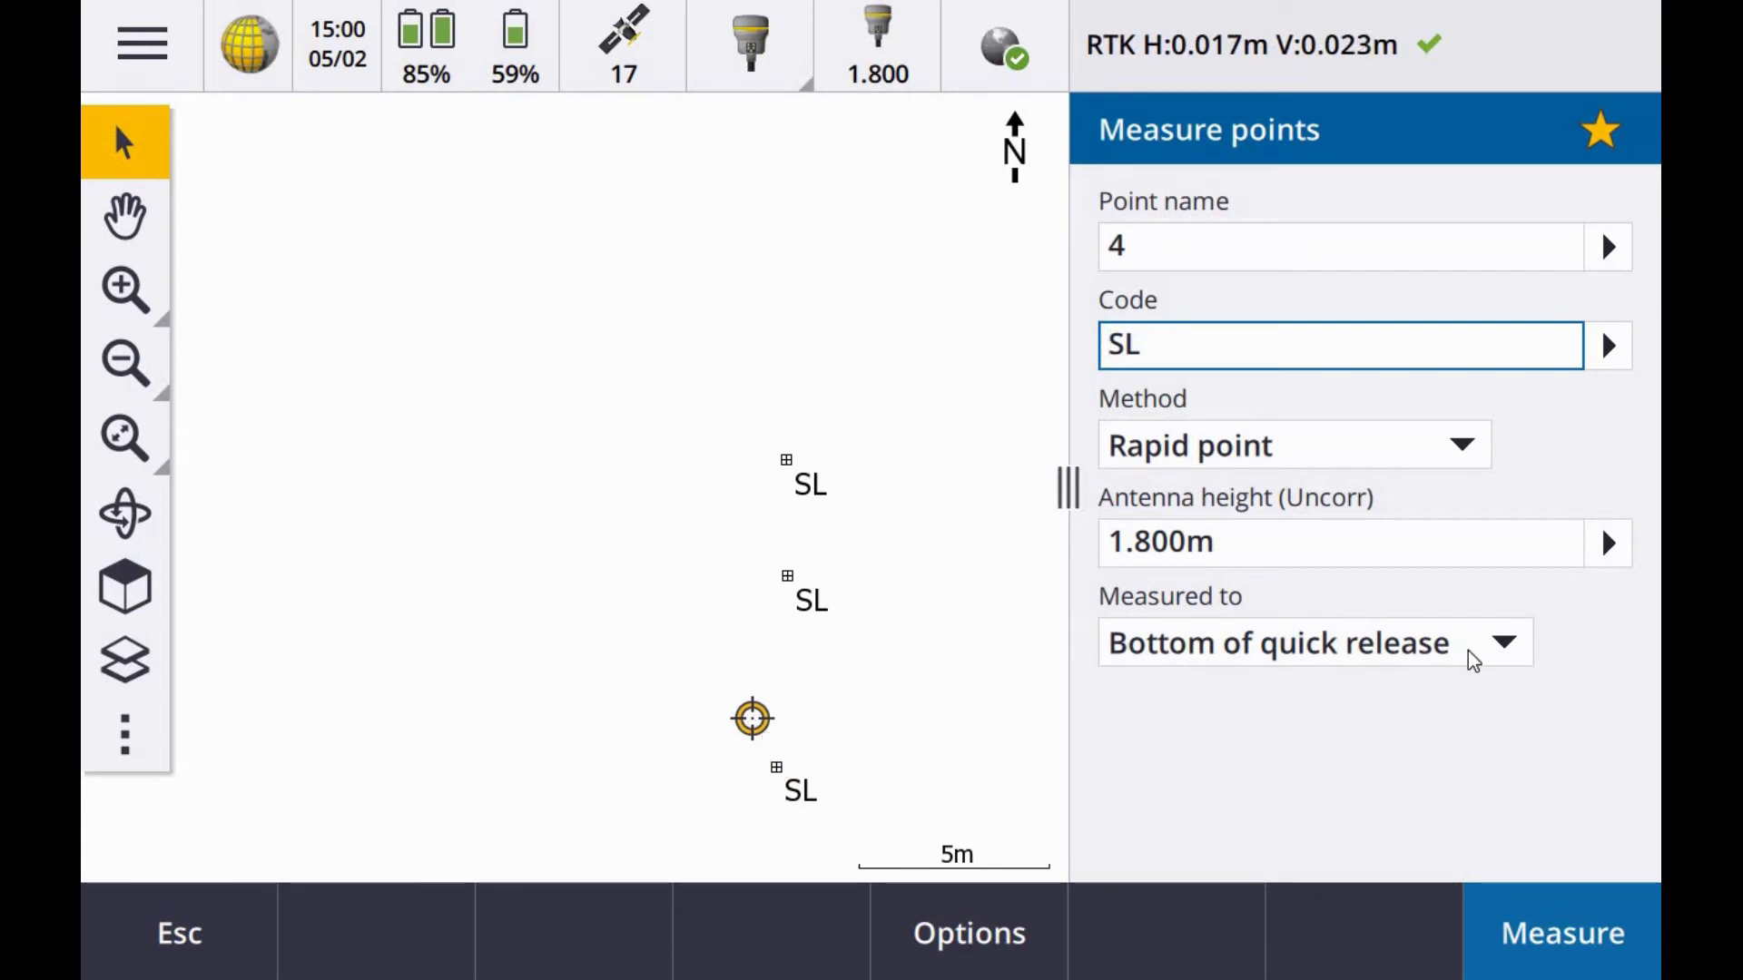
key("Return")
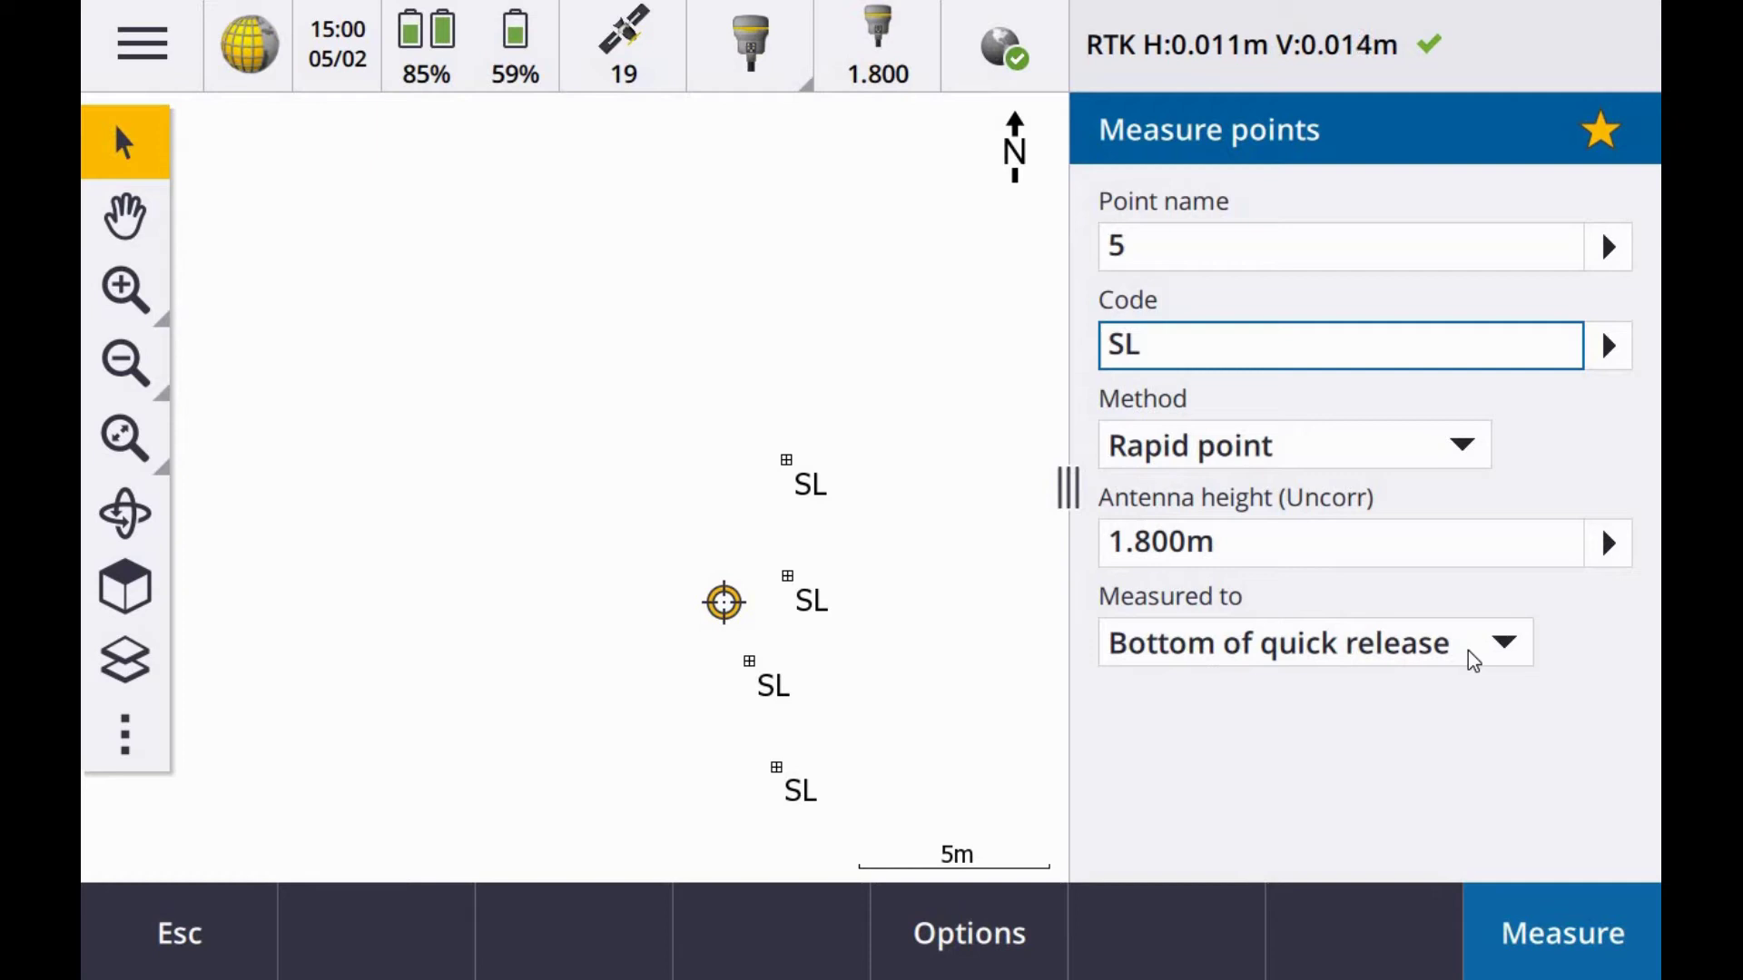
Switch the method to Topo point and store point 10 as an SL point
left_click(1461, 445)
left_click(1286, 503)
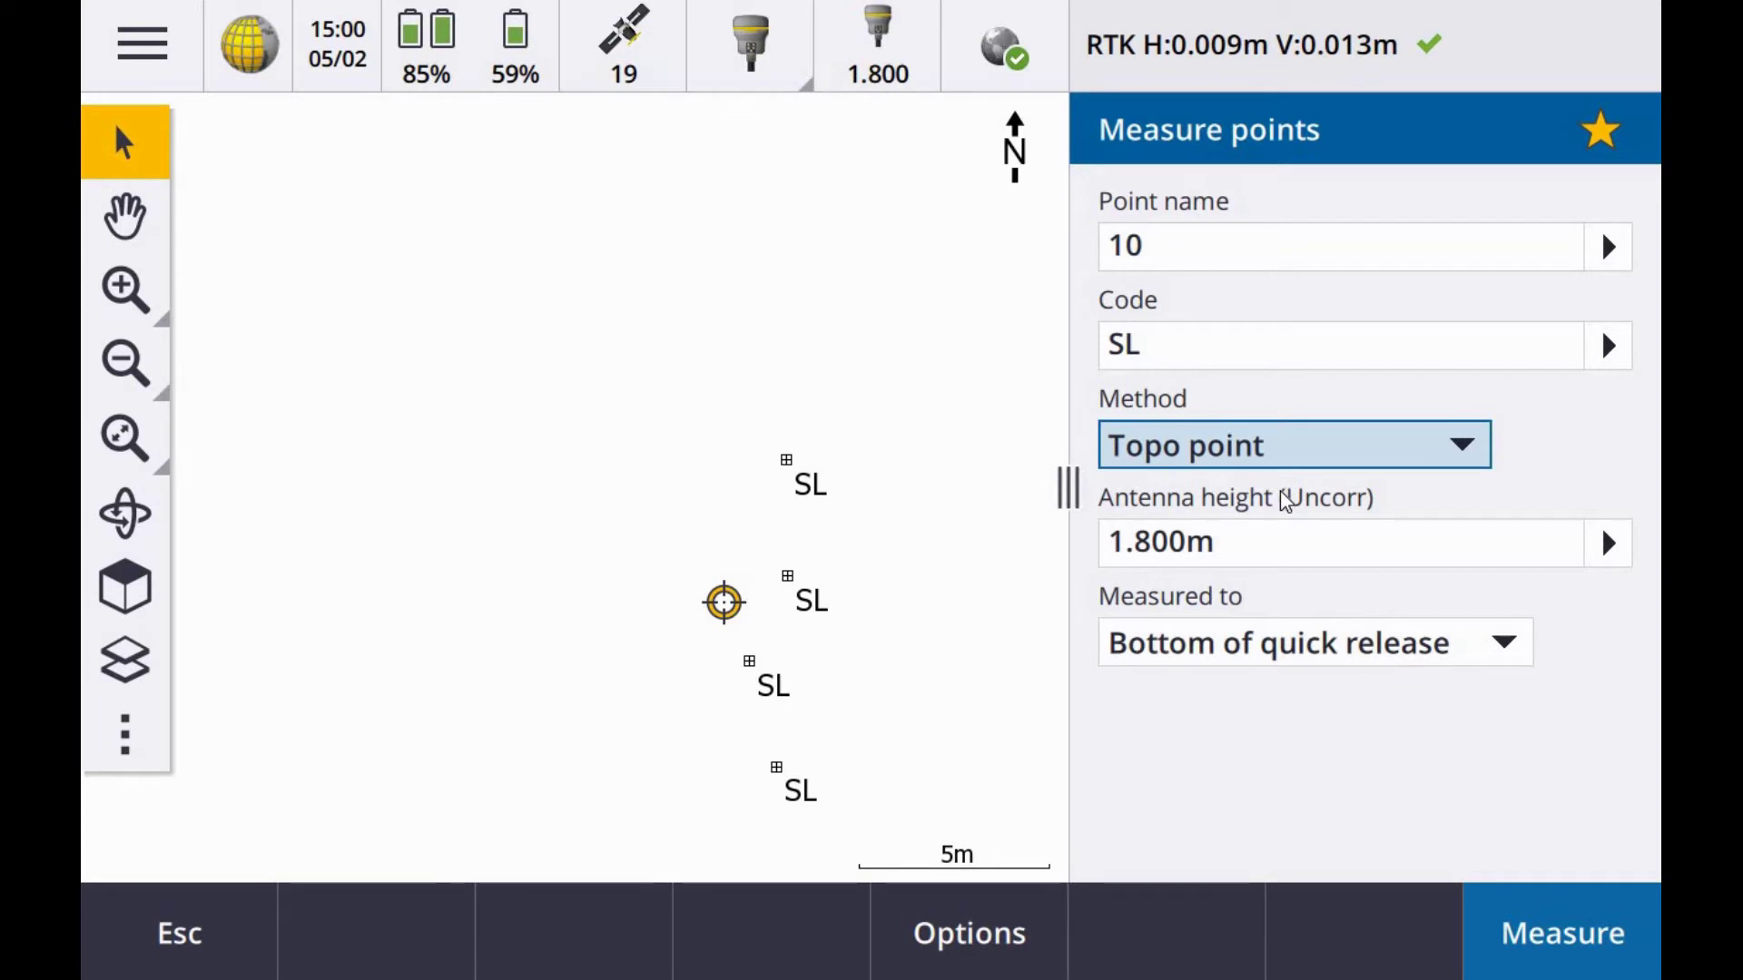
key("Return")
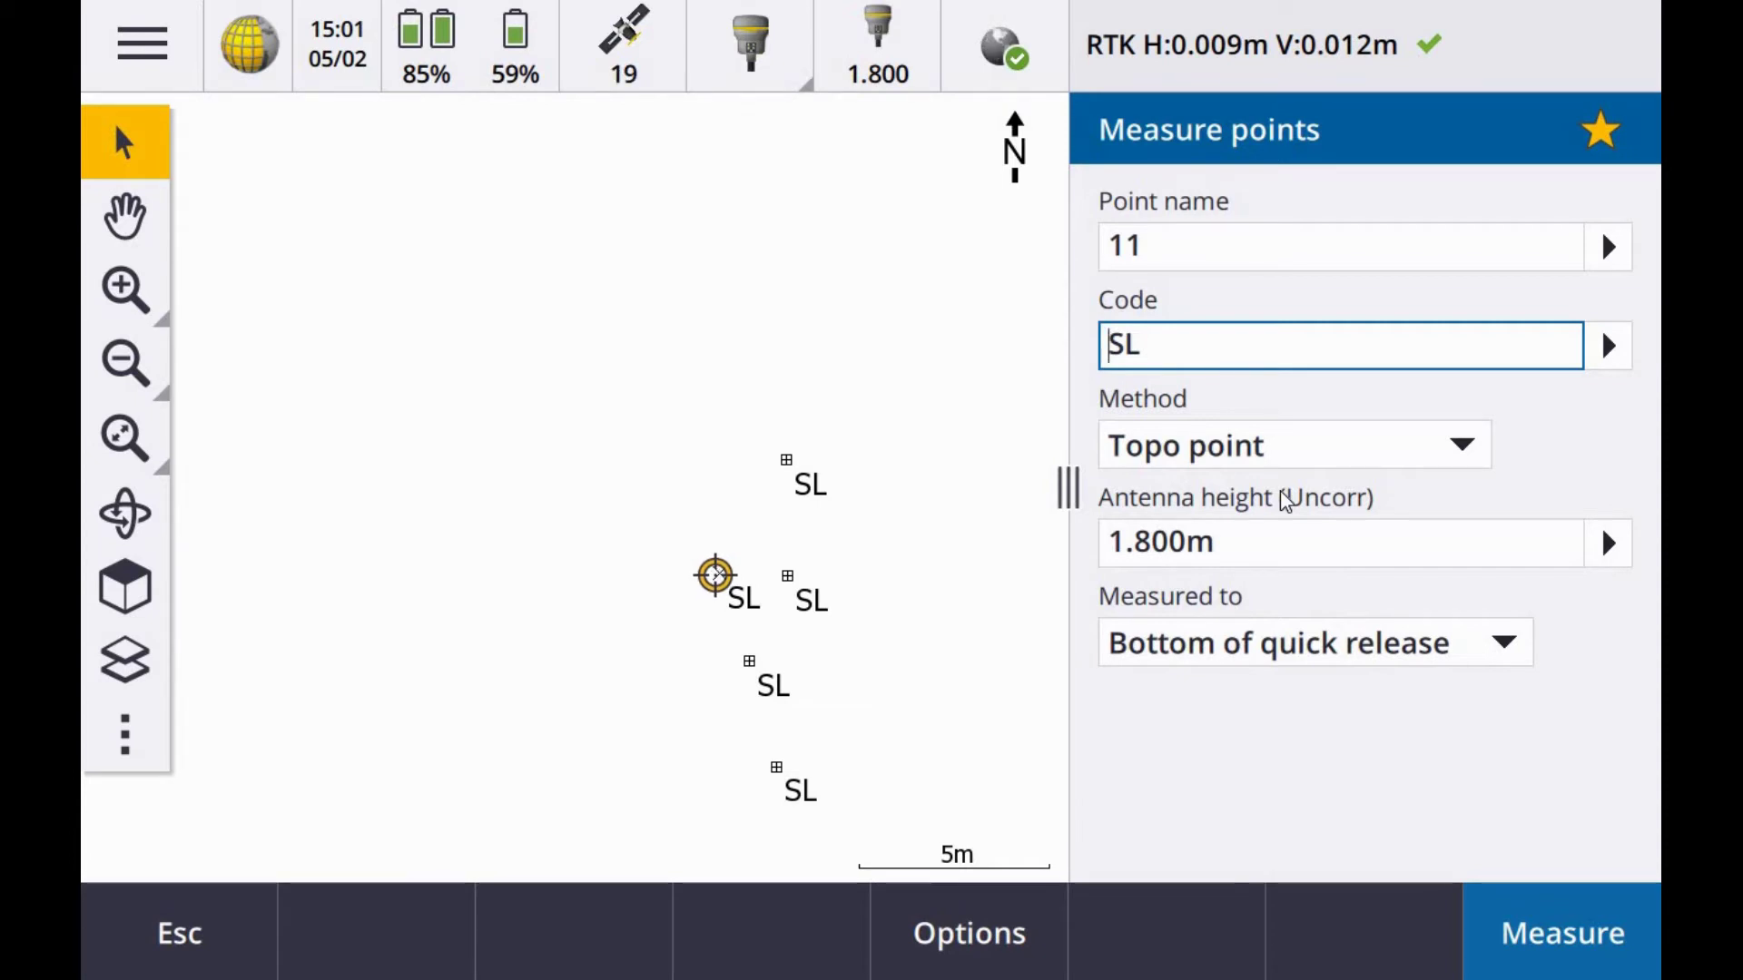
Accept topo point options with auto store on, 3 measurements and 0m3s occupation
left_click(989, 960)
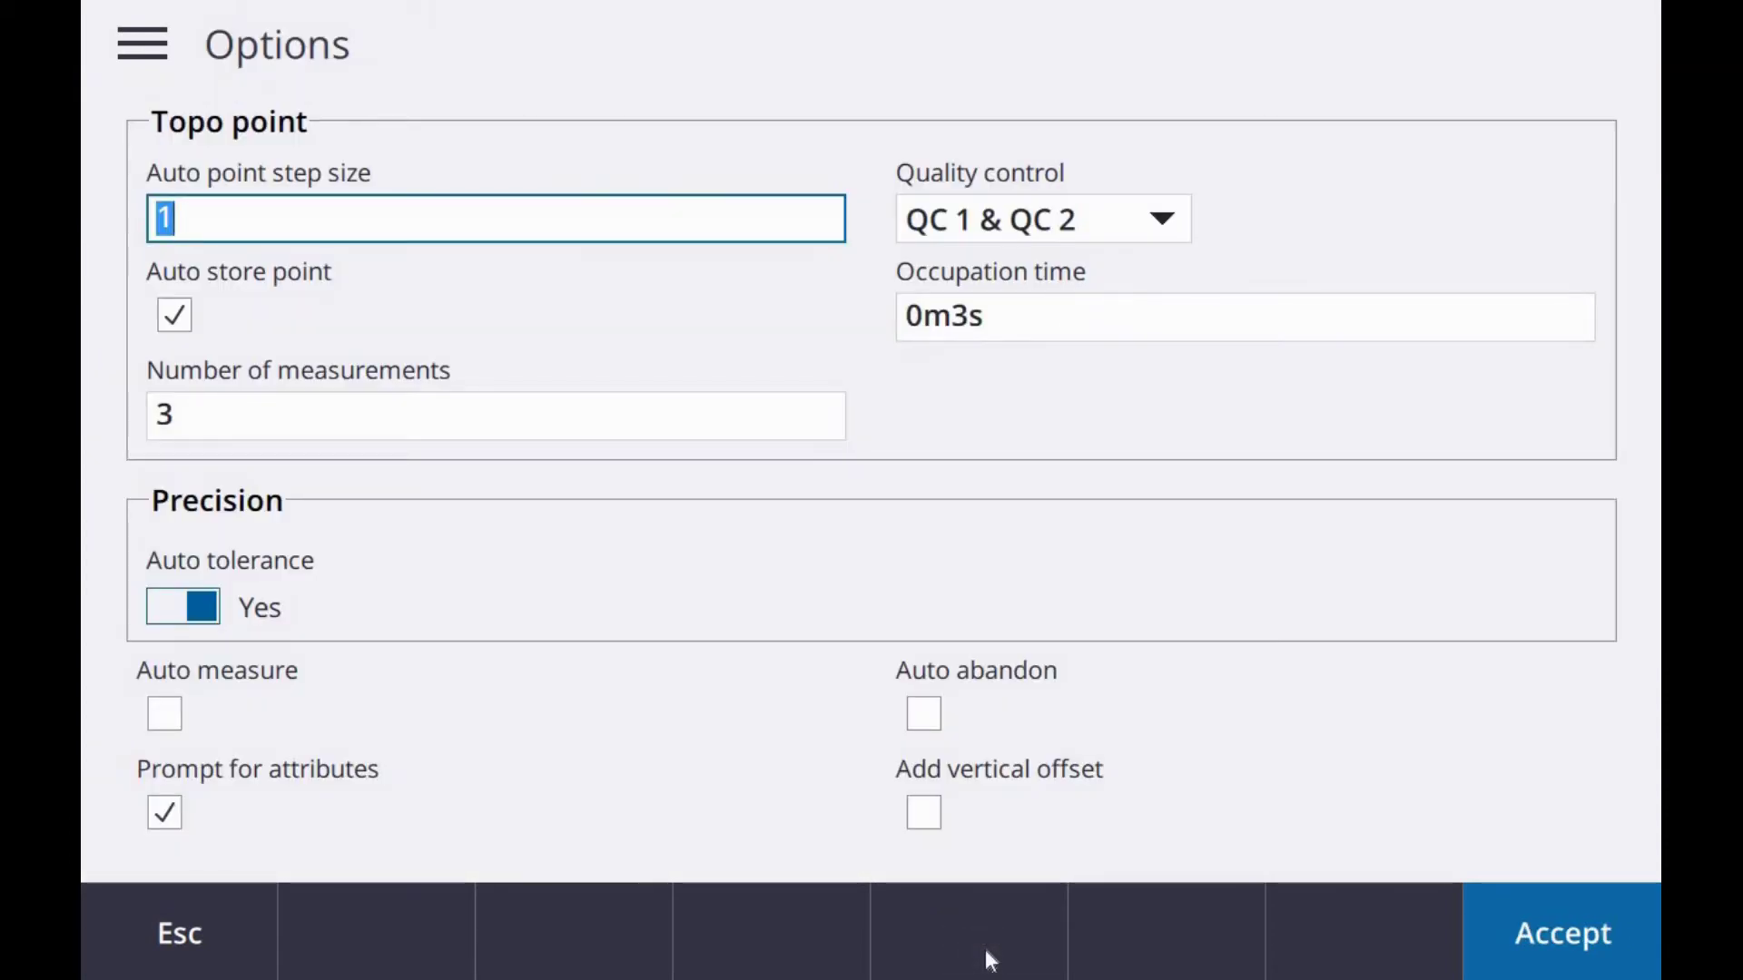
left_click(981, 313)
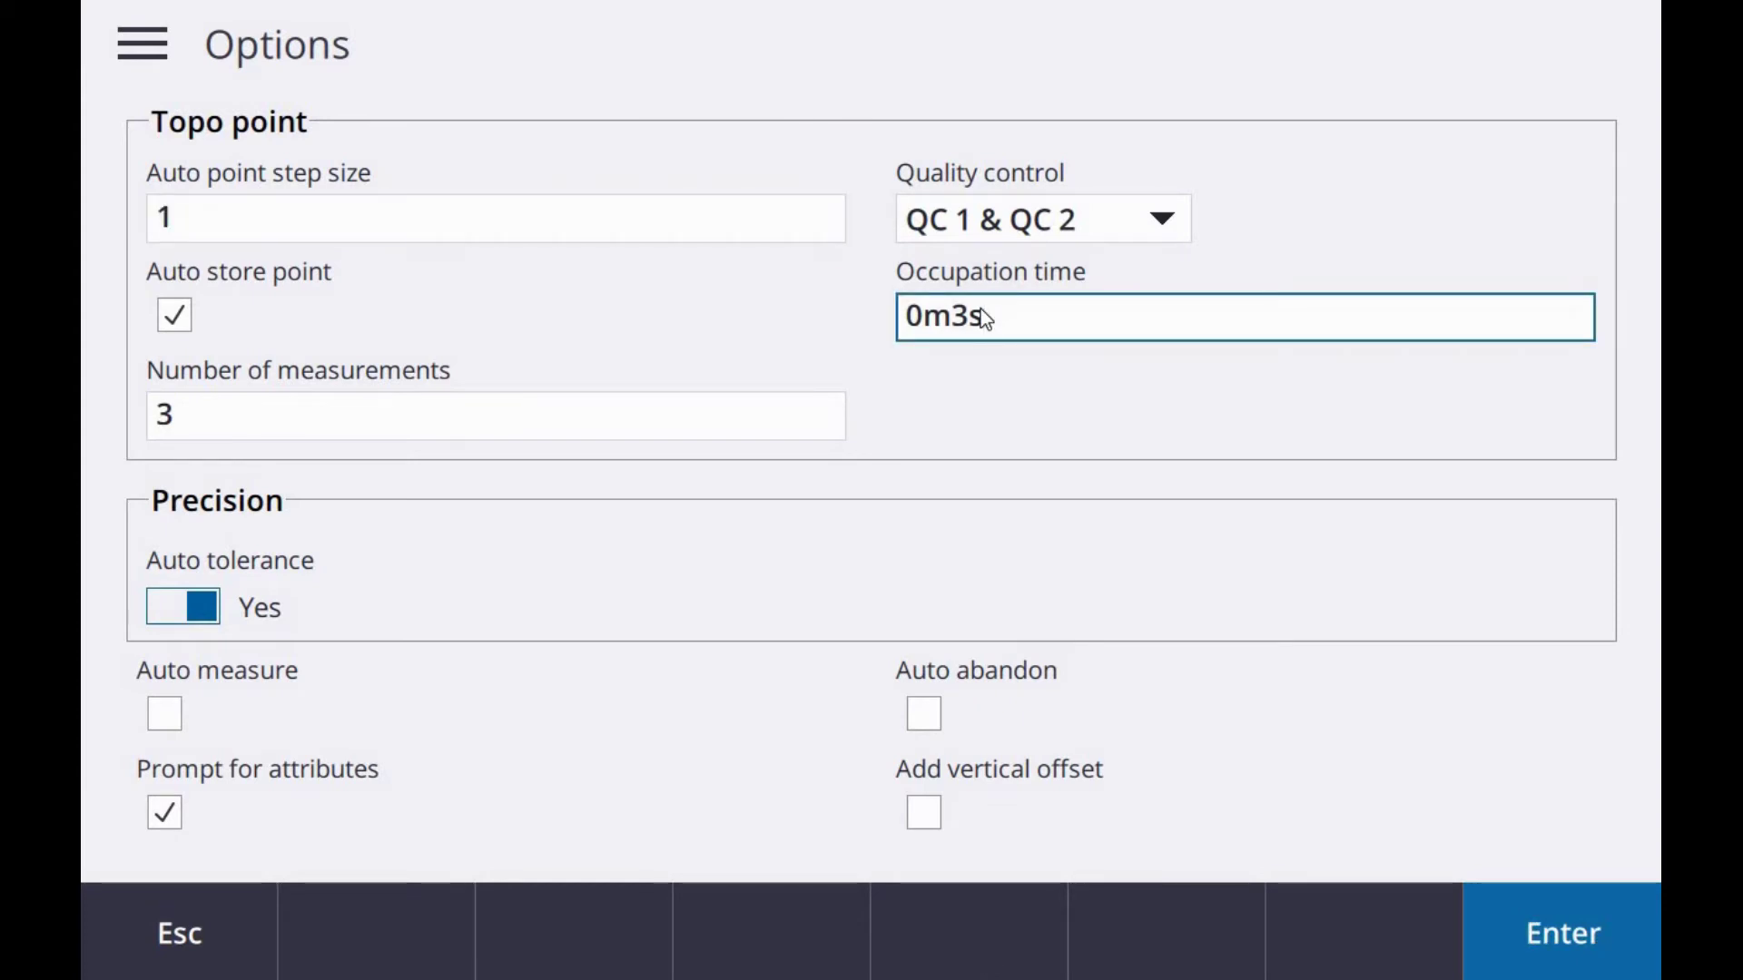
left_click(253, 436)
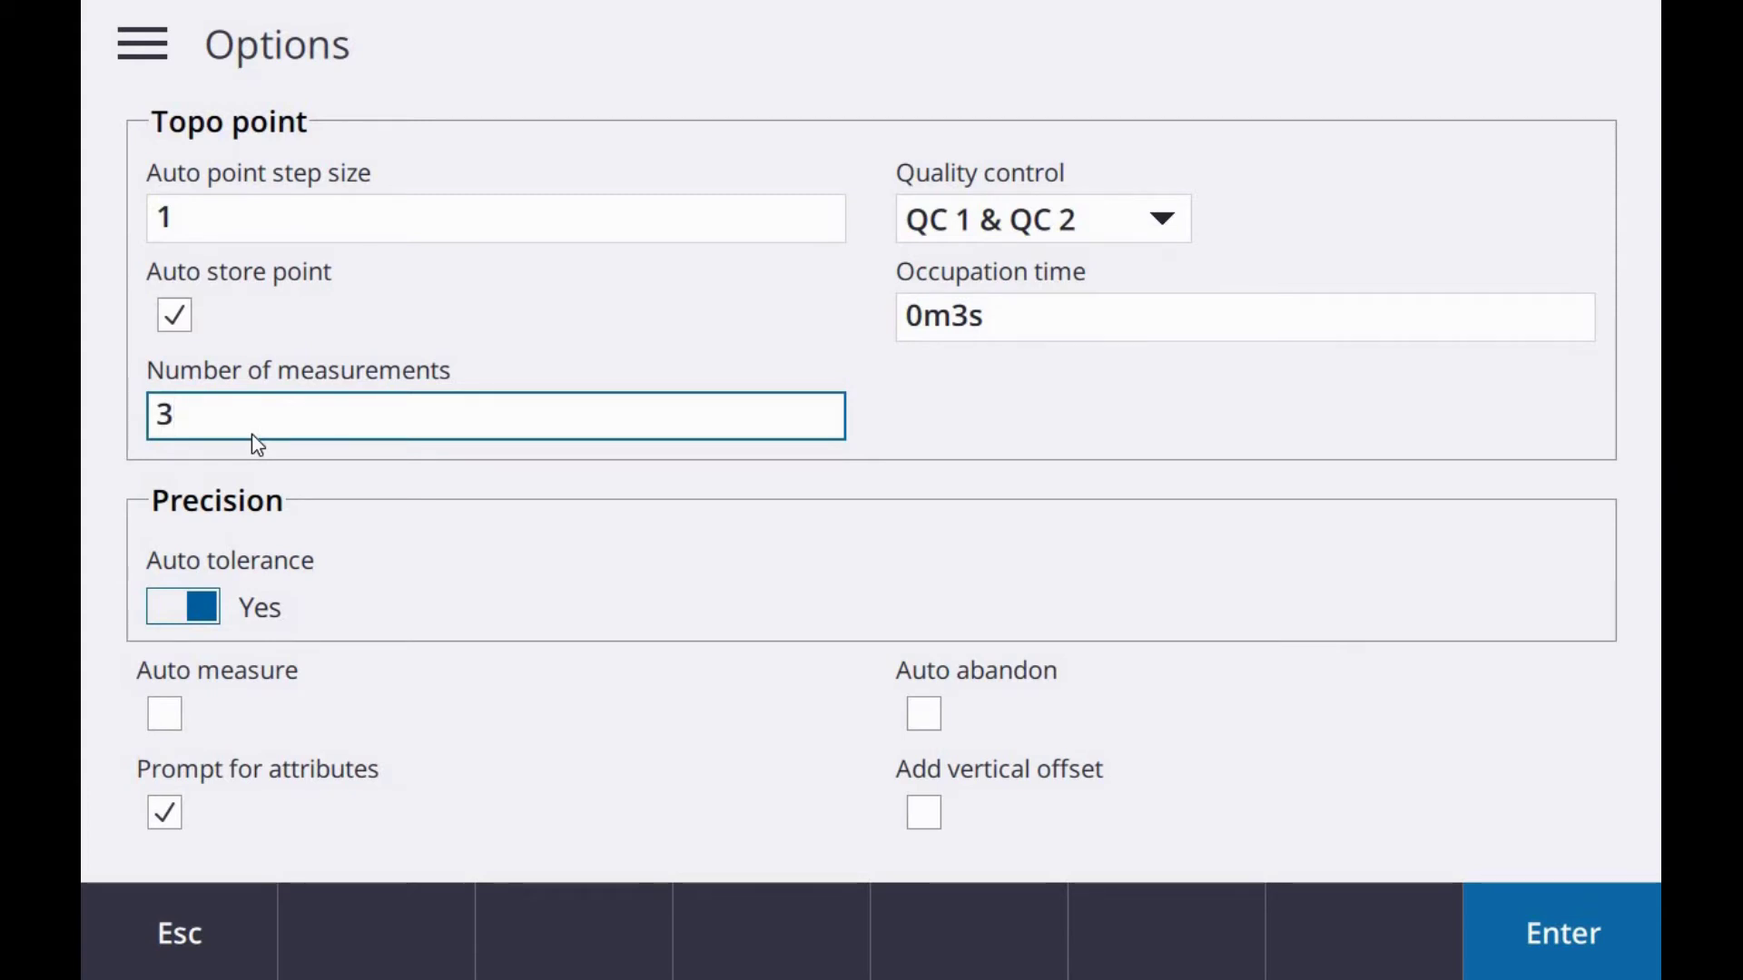
left_click(172, 314)
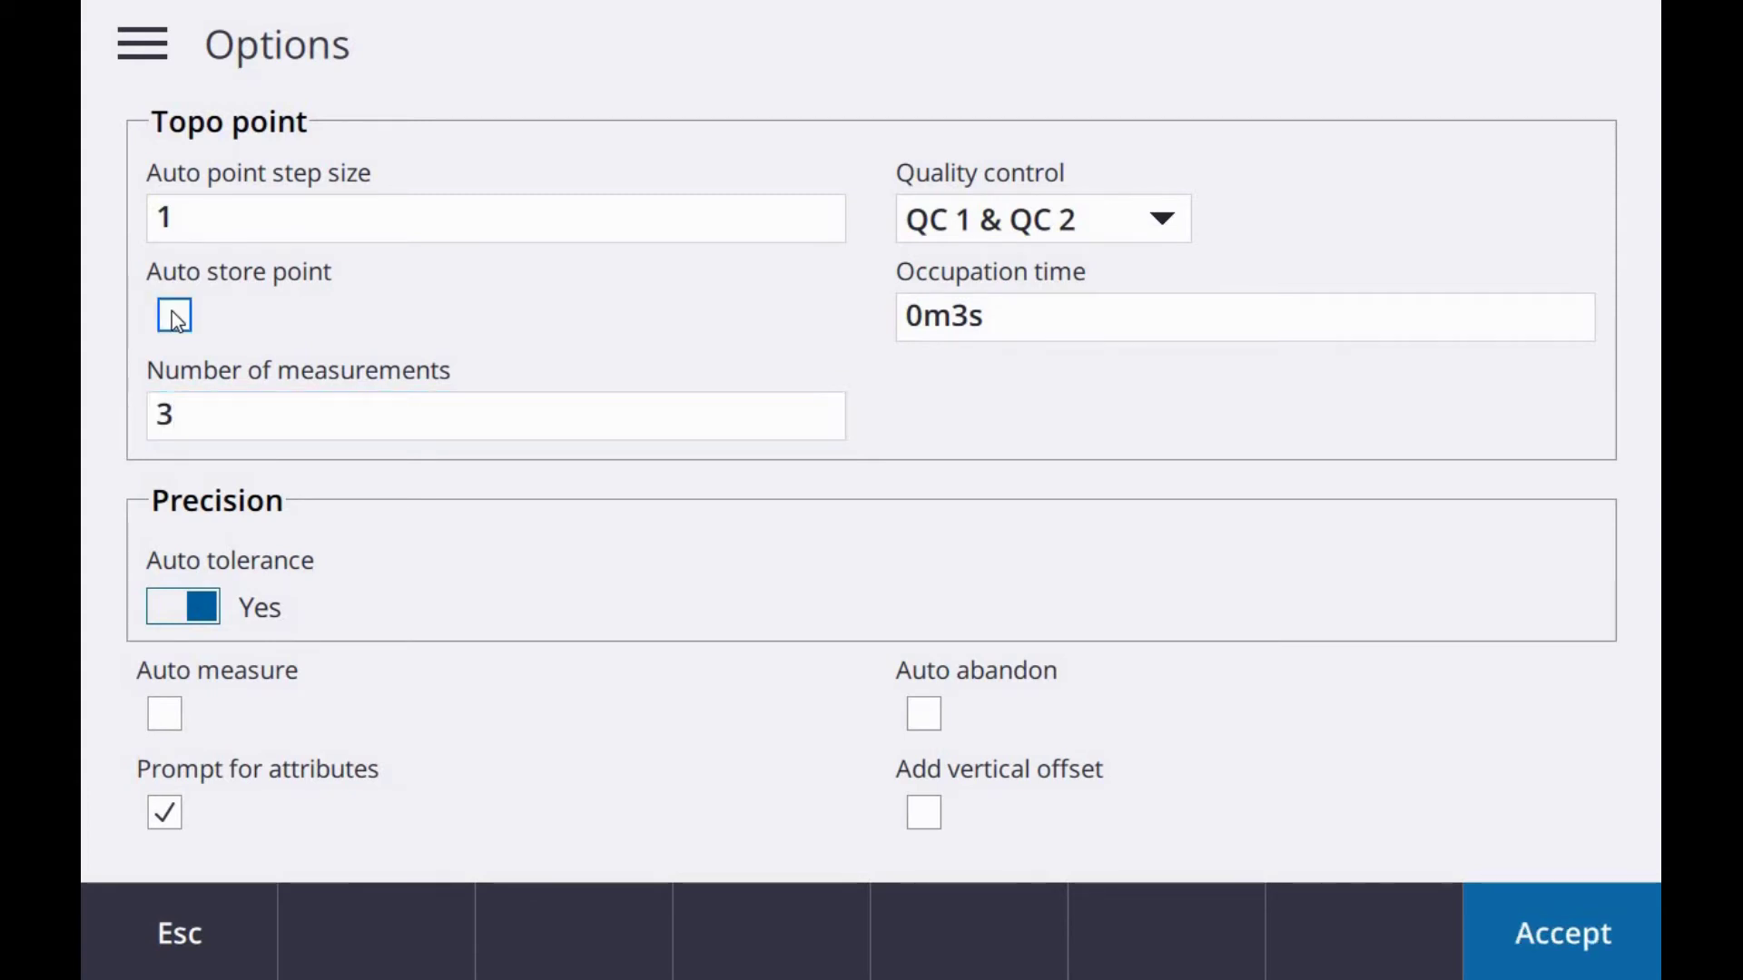
left_click(175, 318)
left_click(1565, 927)
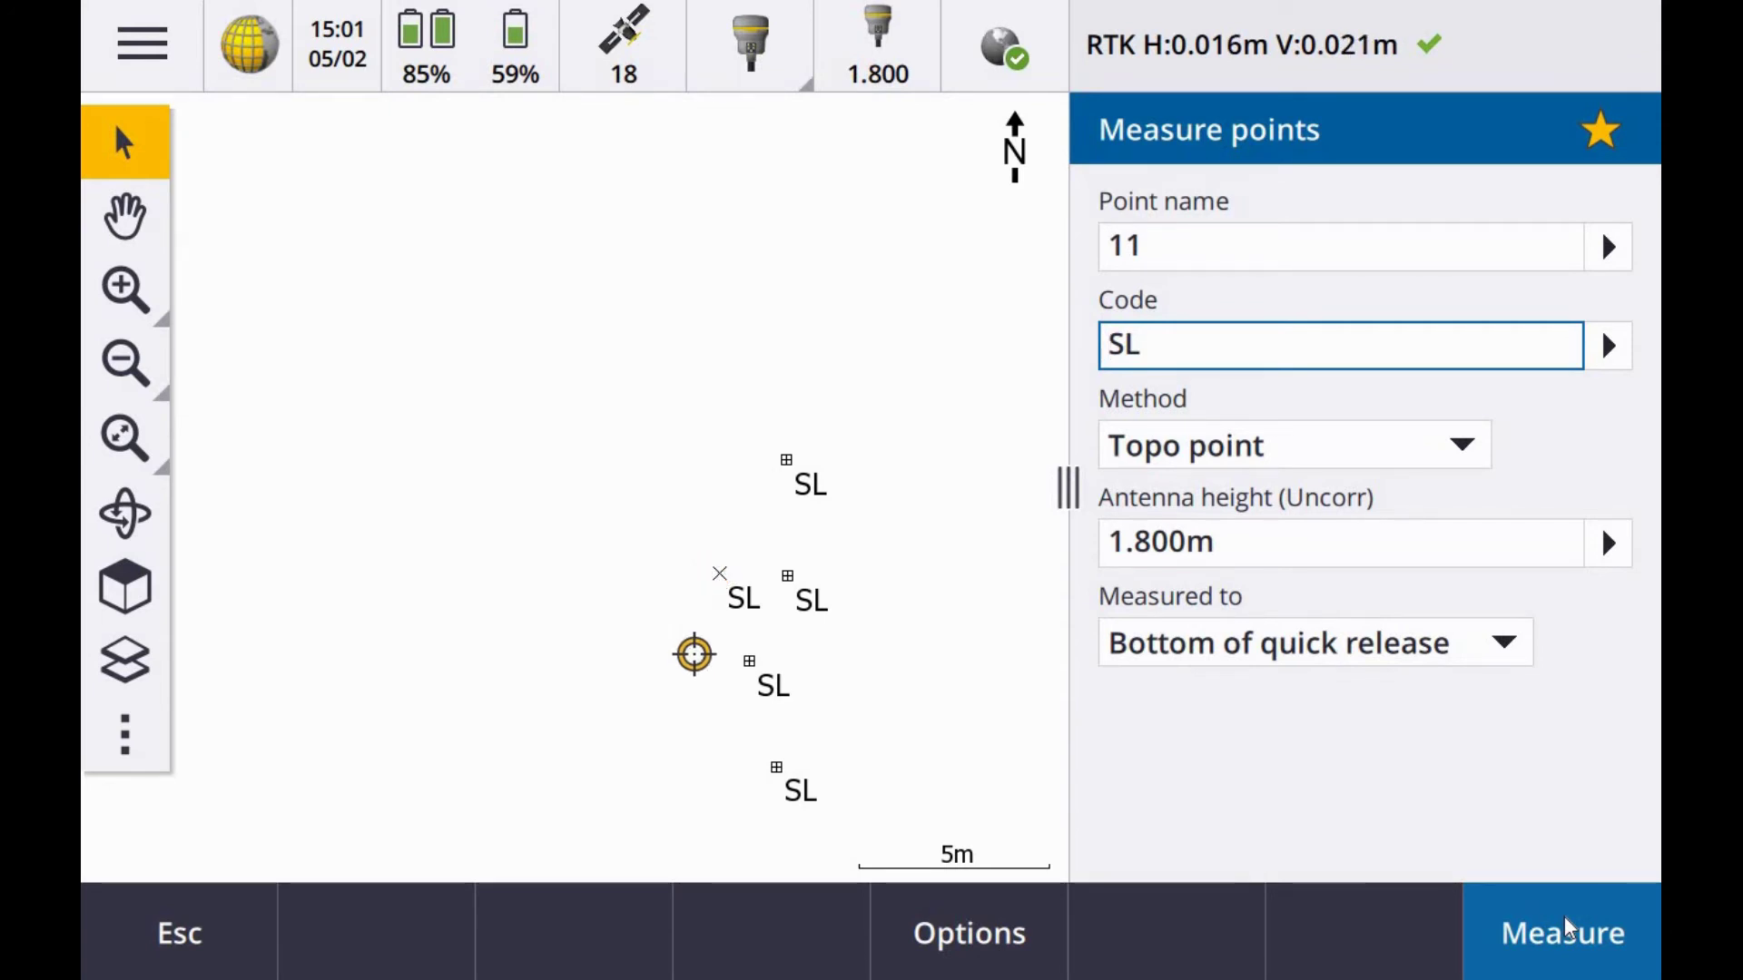
Store point 11 as another SL topo point and bring up the measuring methods
left_click(1566, 931)
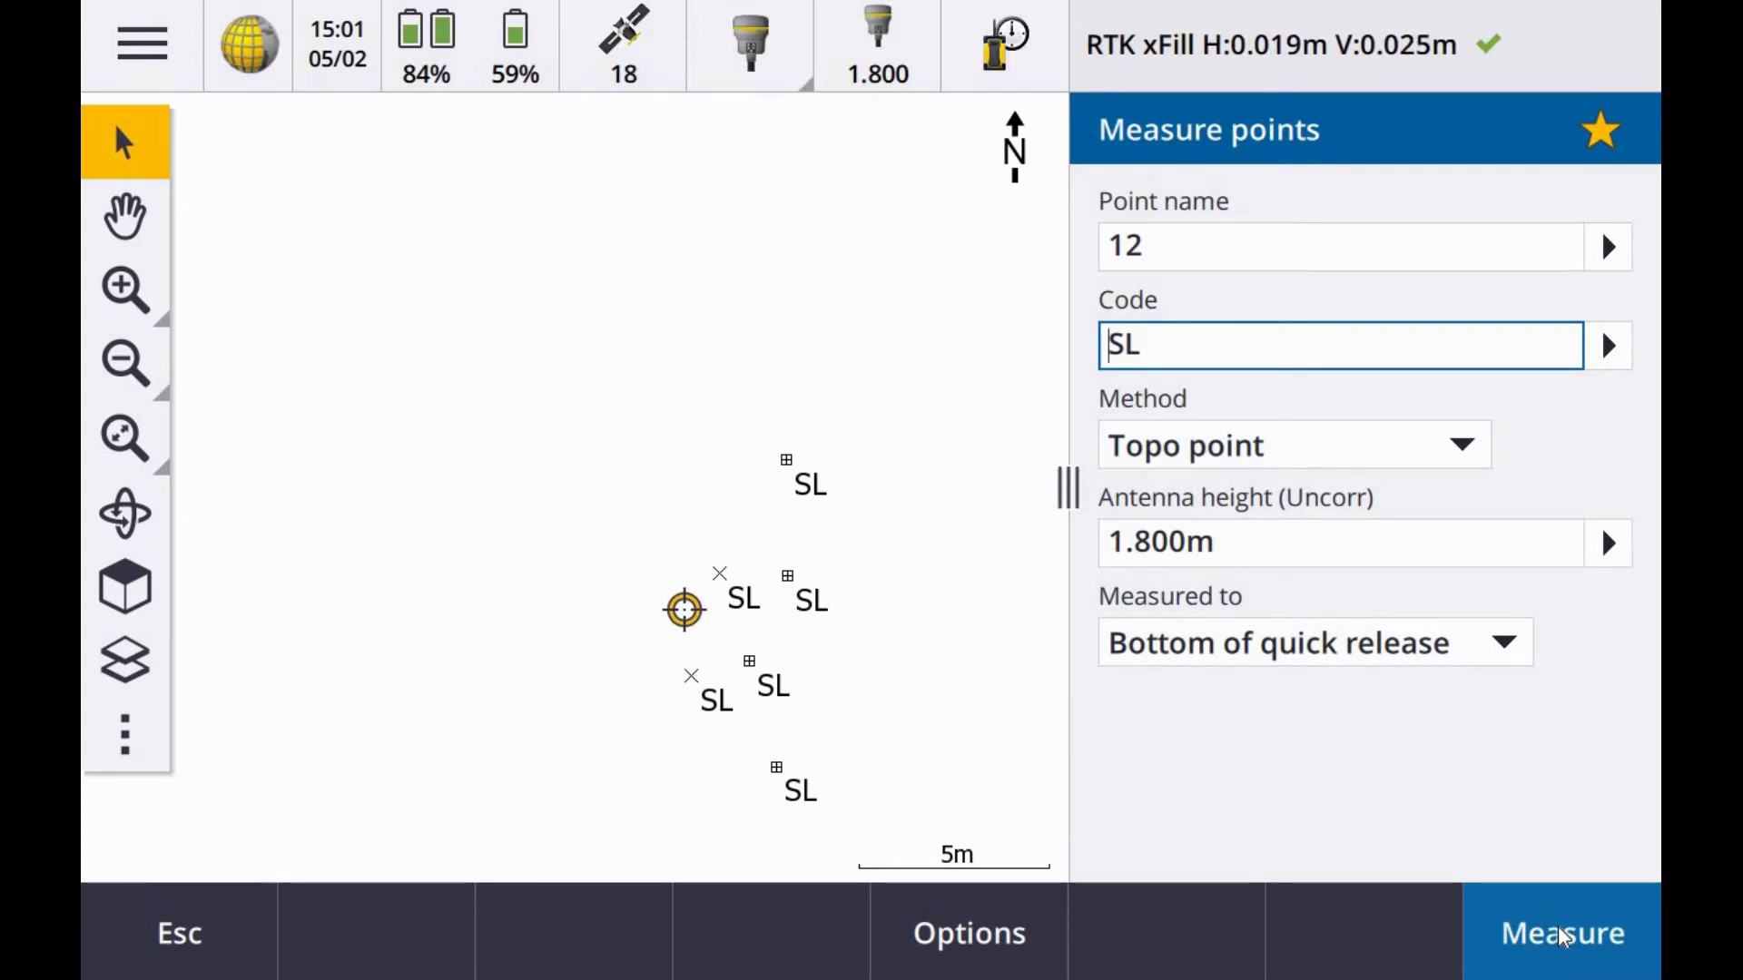
left_click(1457, 446)
Switch to Observed control point, rename it from S2 to S1, and code it STN (Station)
left_click(1409, 577)
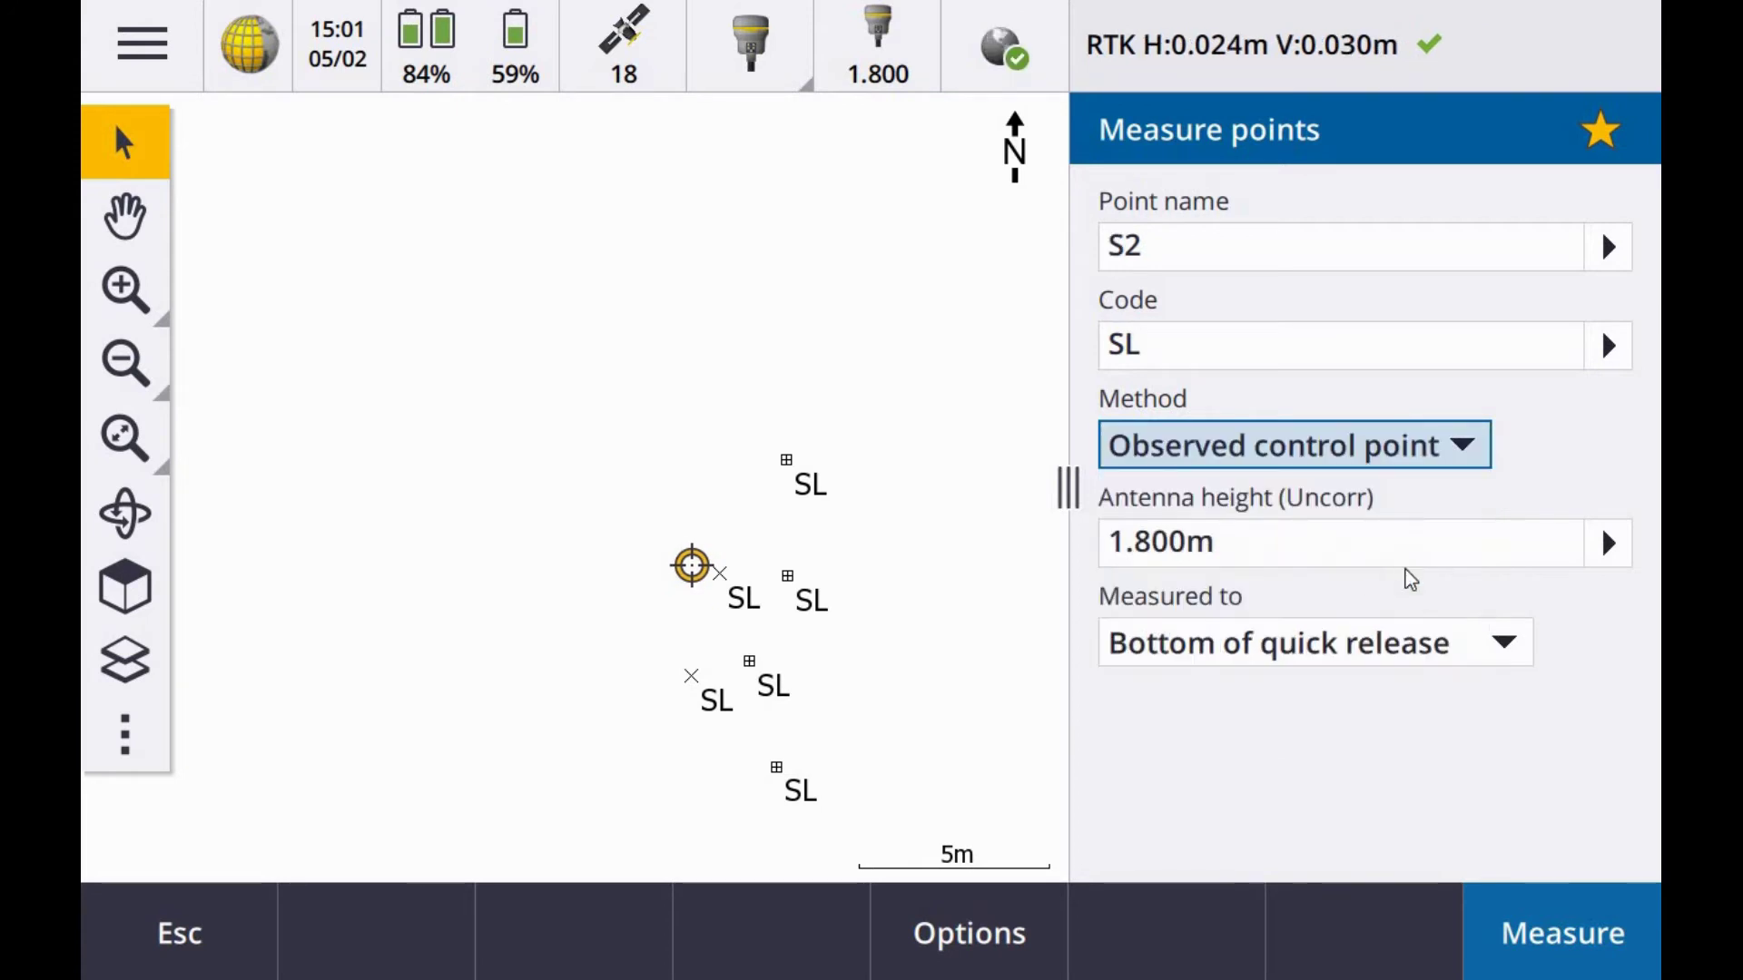
left_click(1249, 255)
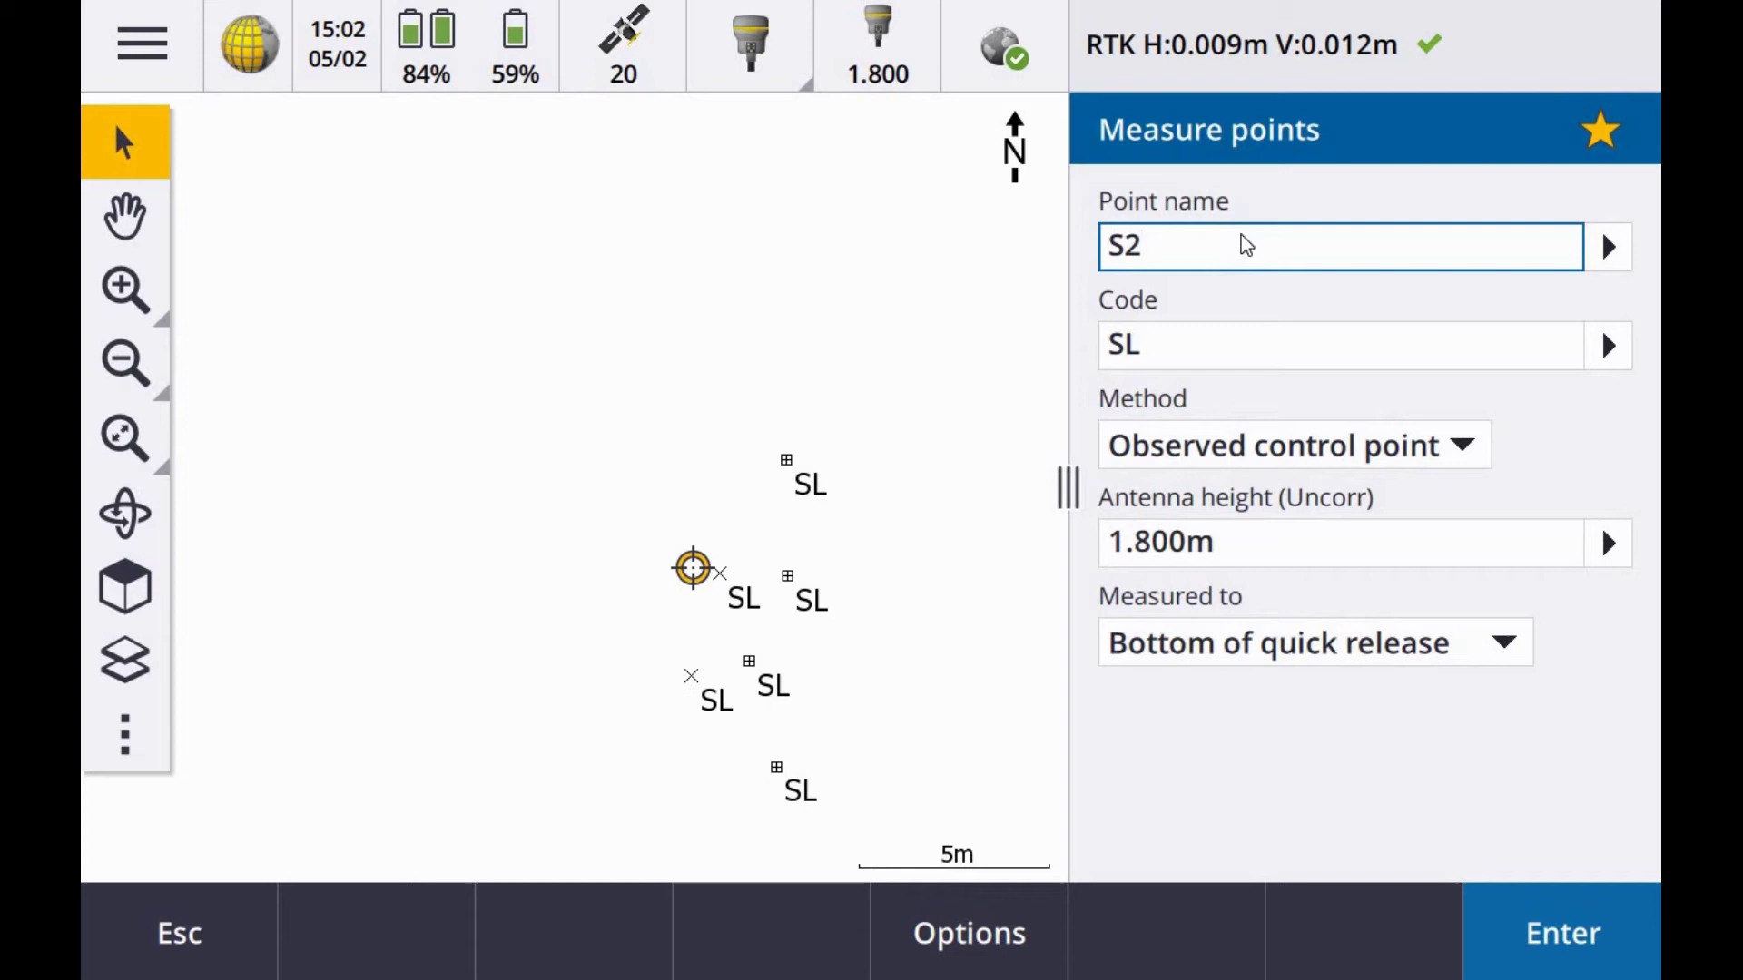
key("BackSpace")
type("1")
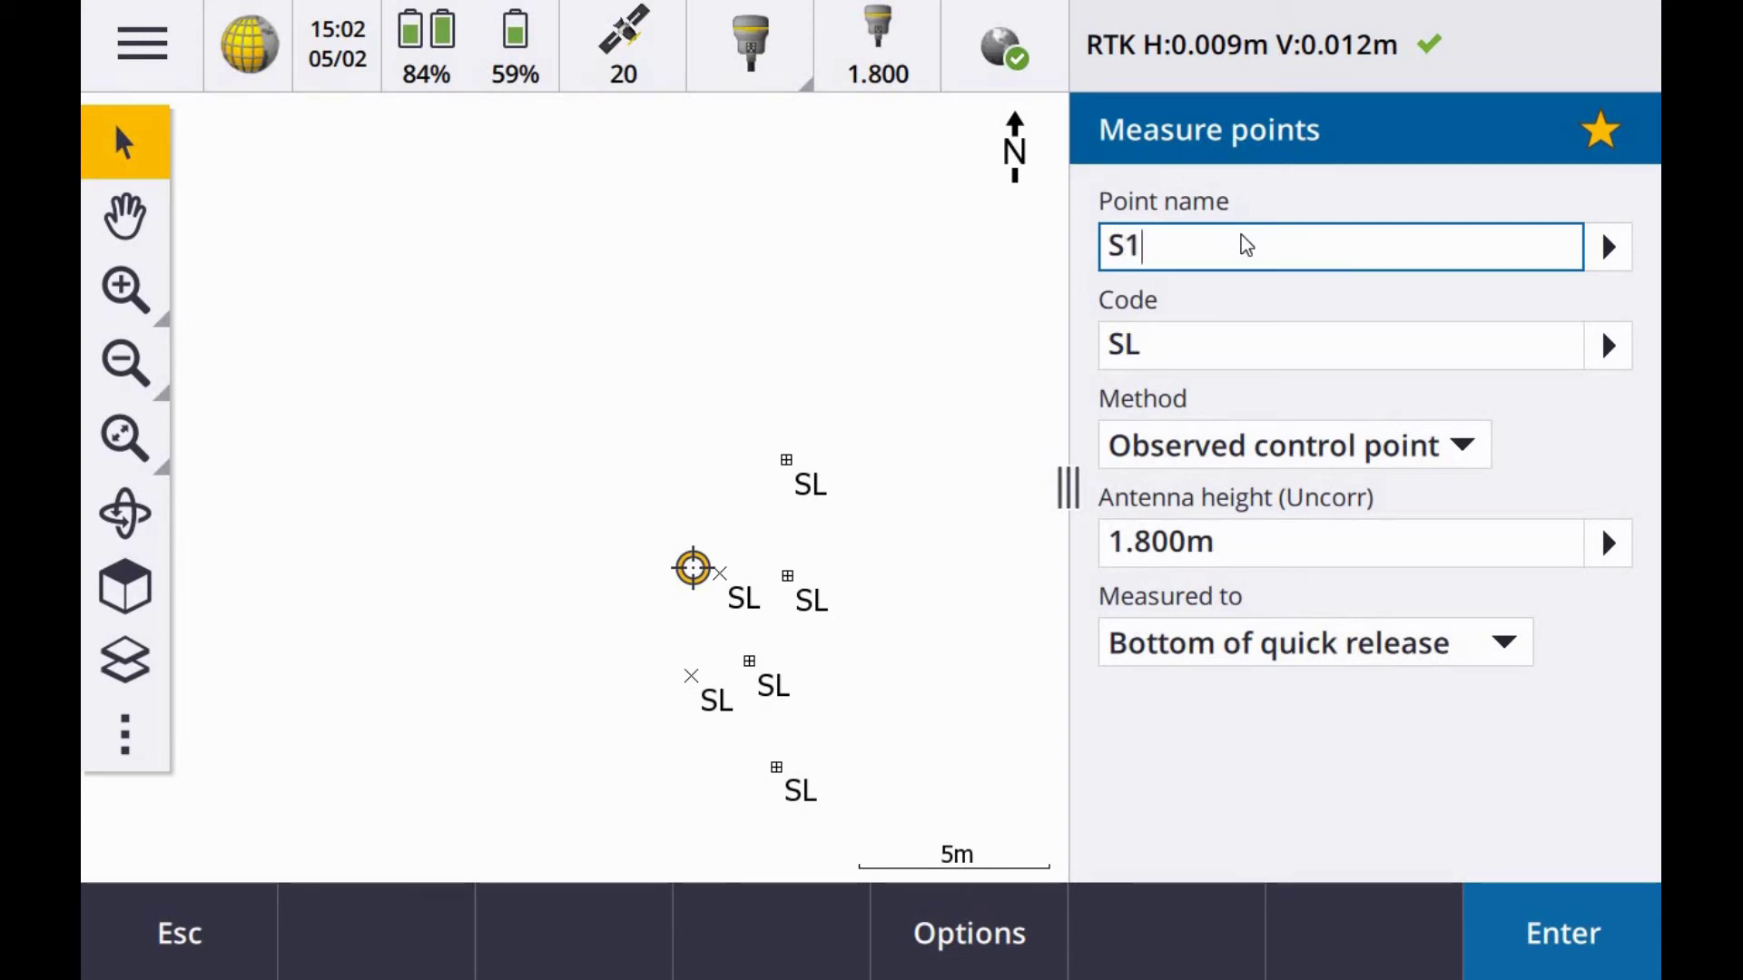
key("Tab")
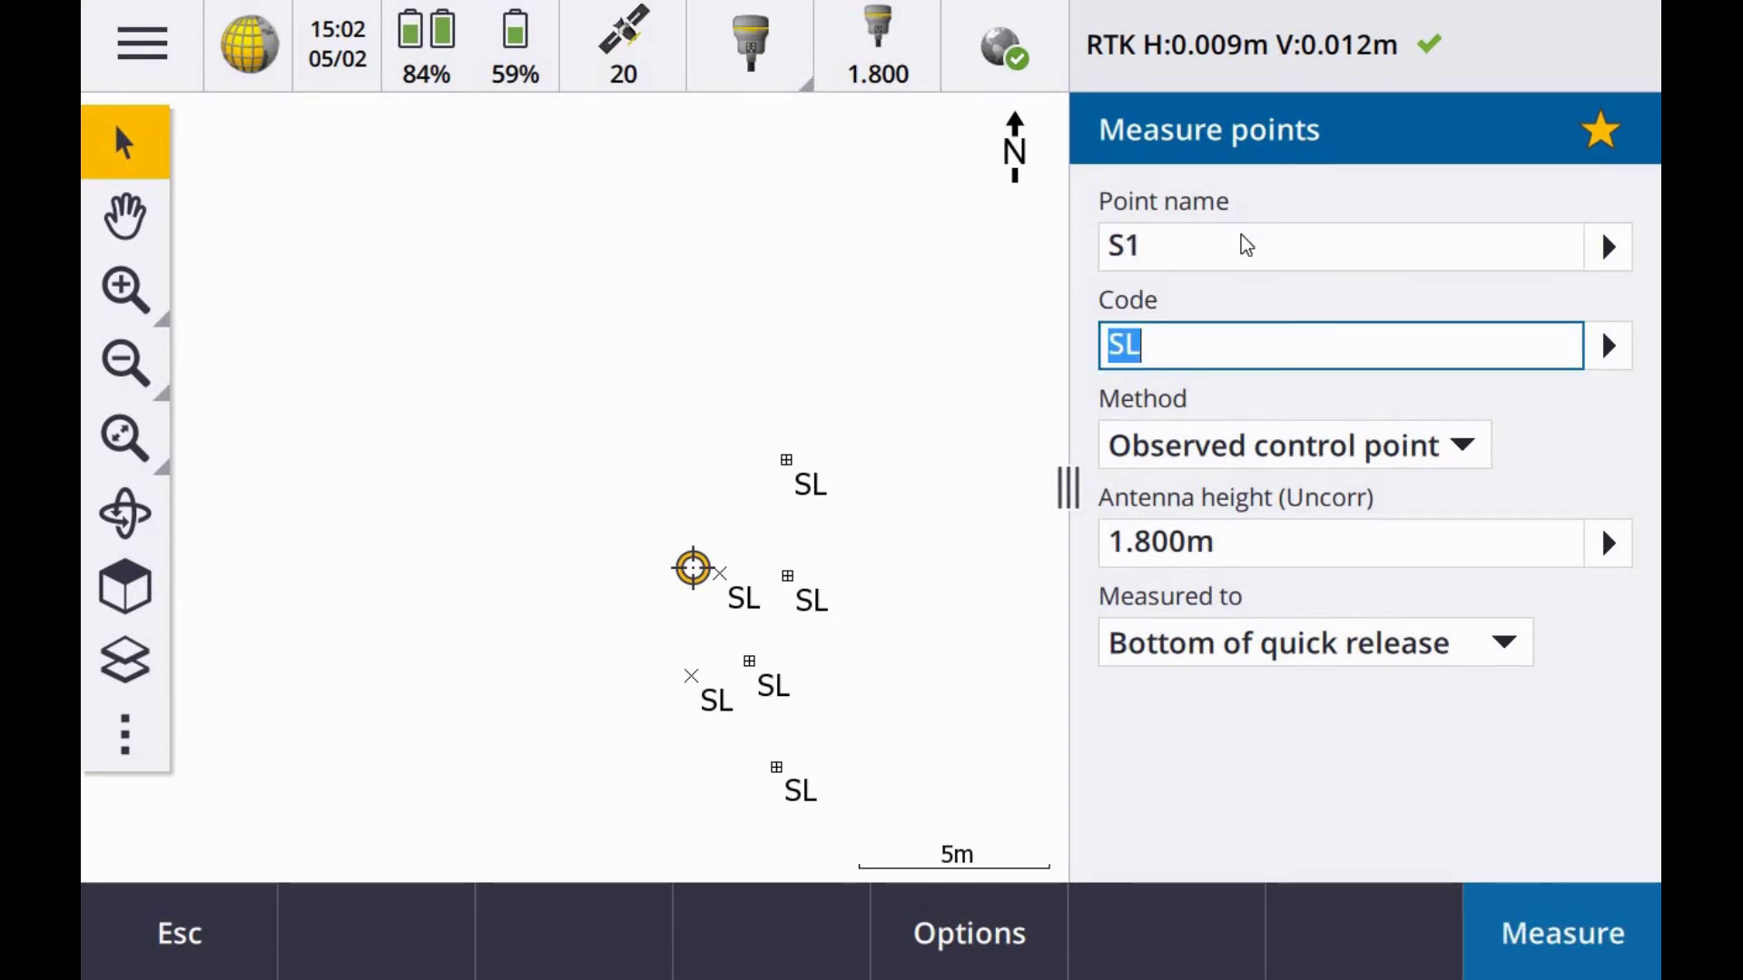
type("STN")
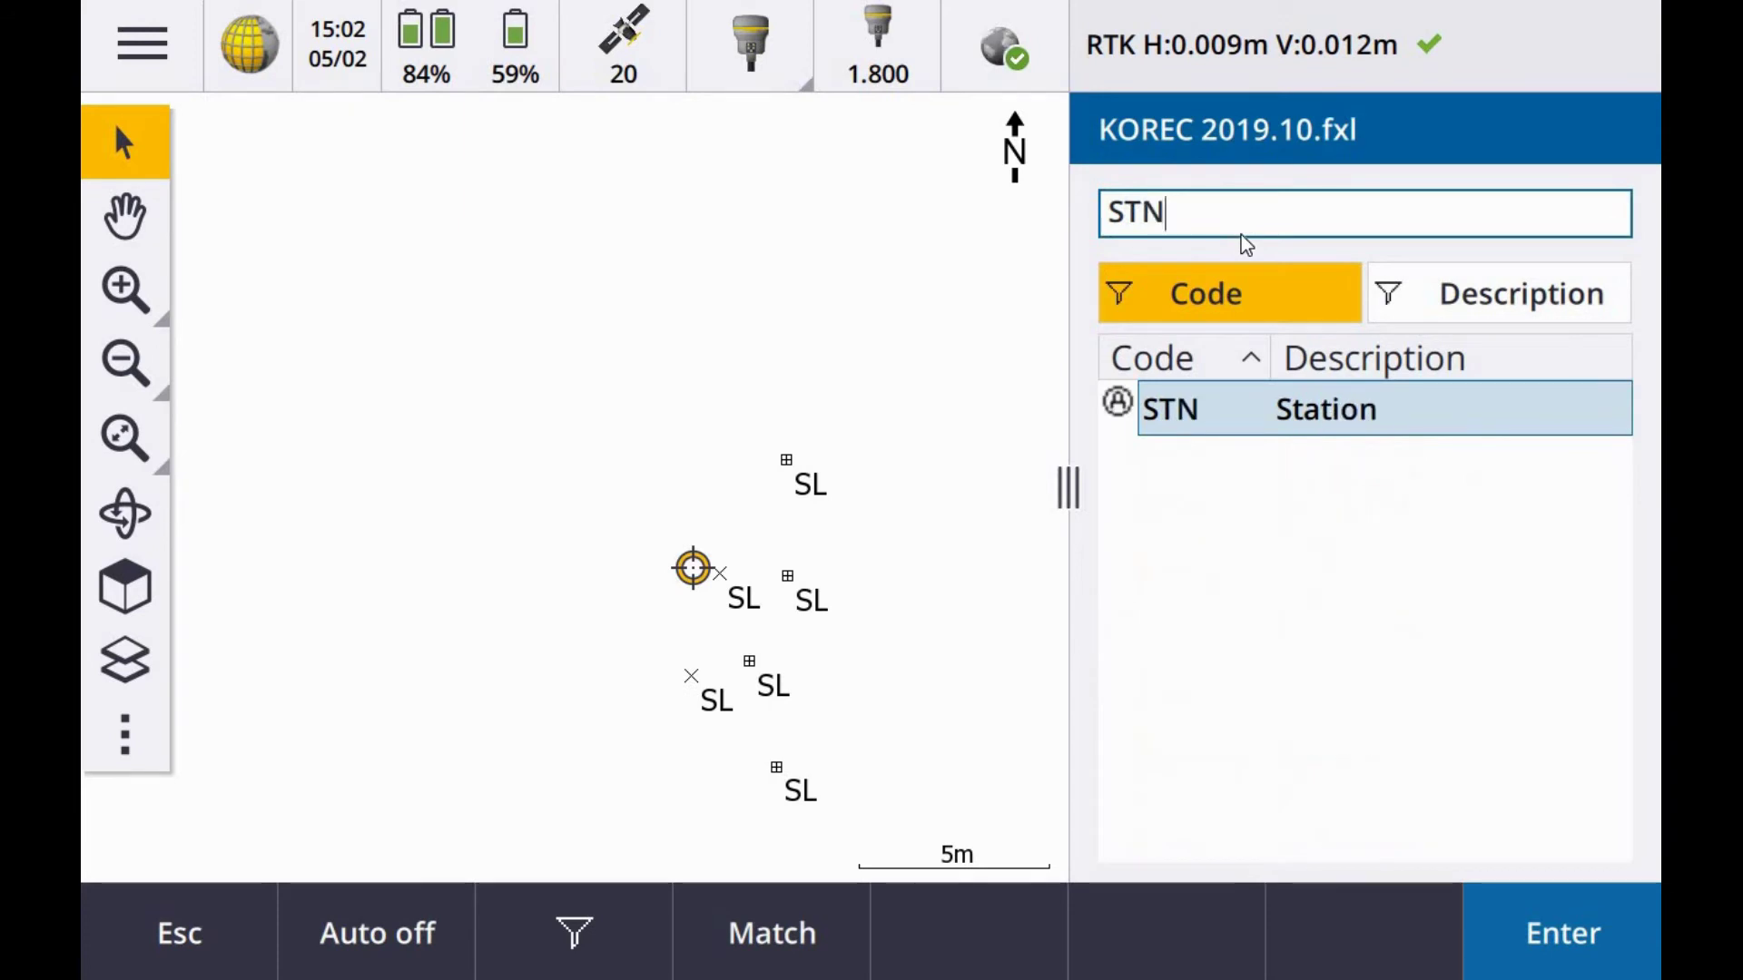
left_click(1563, 933)
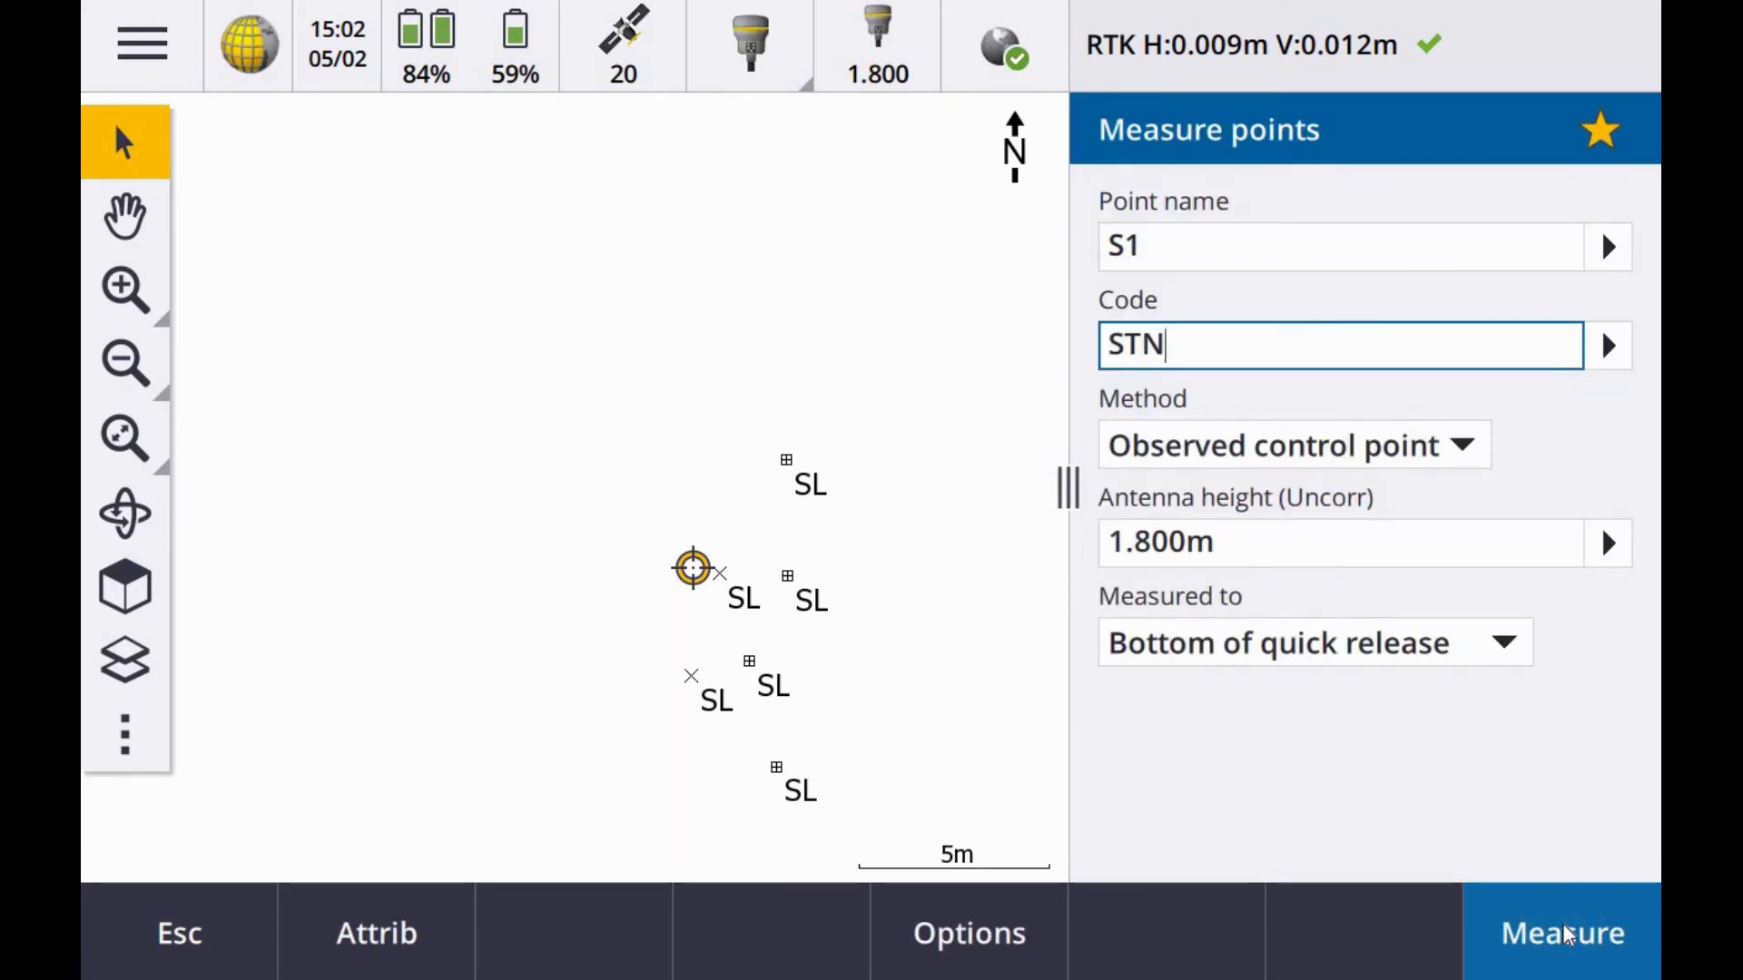
left_click(973, 950)
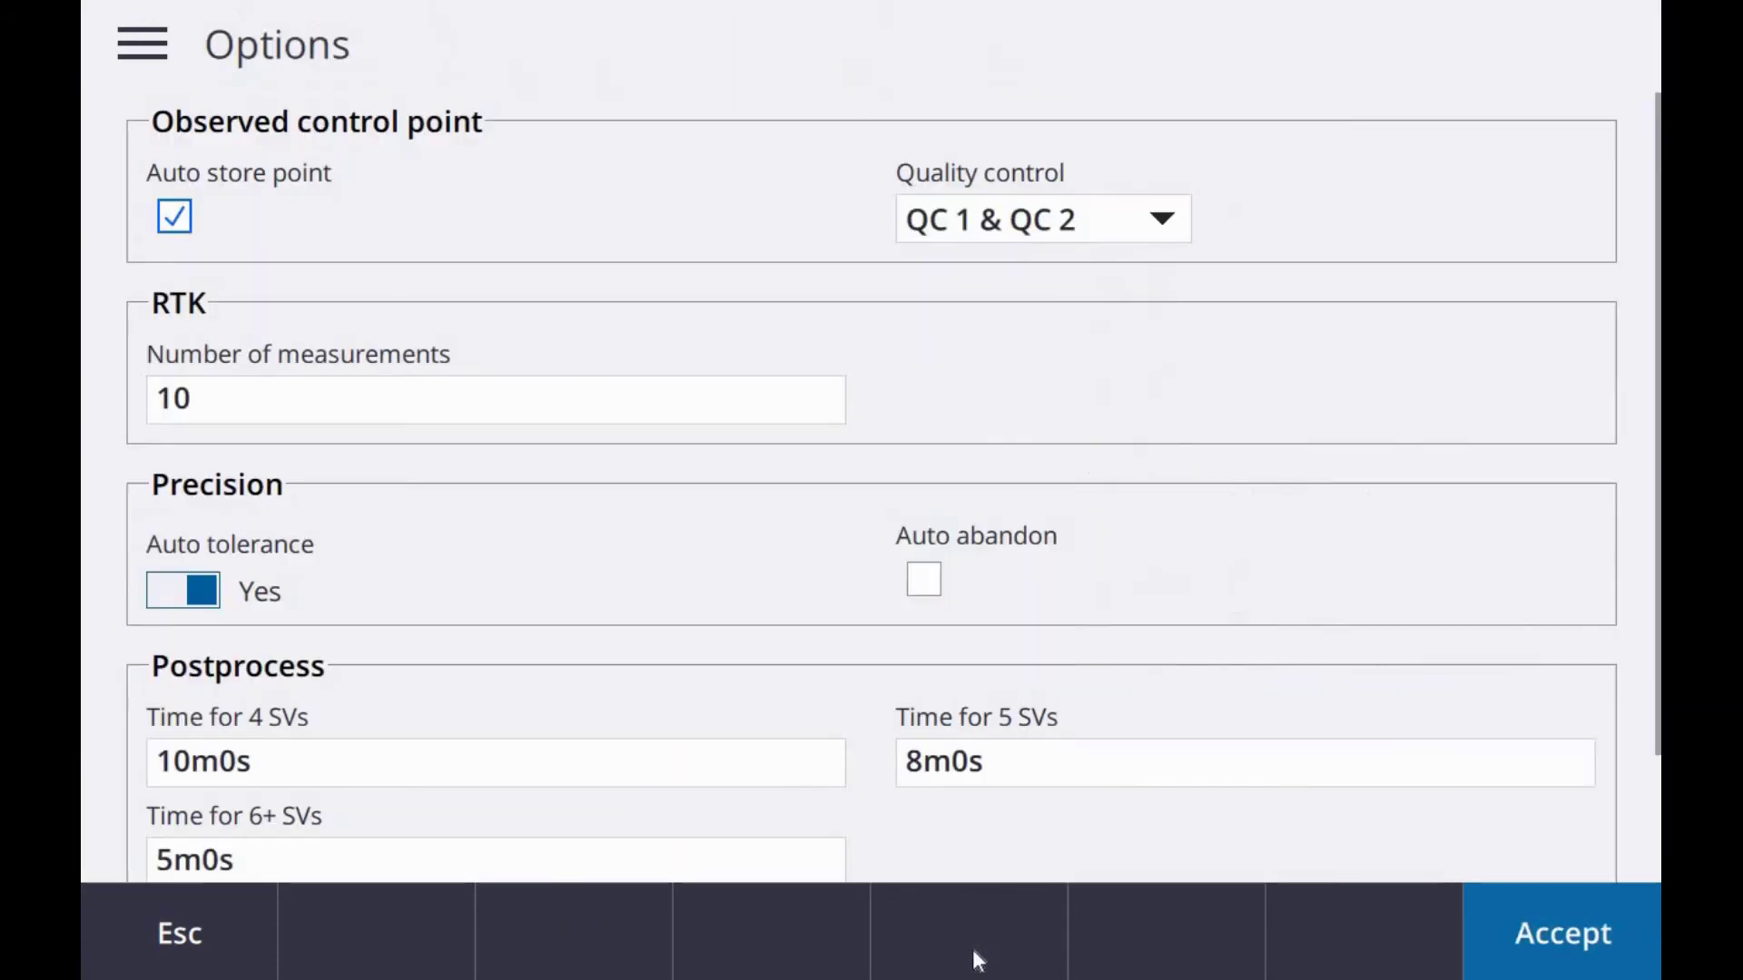
left_click(251, 385)
key("BackSpace")
key("BackSpace")
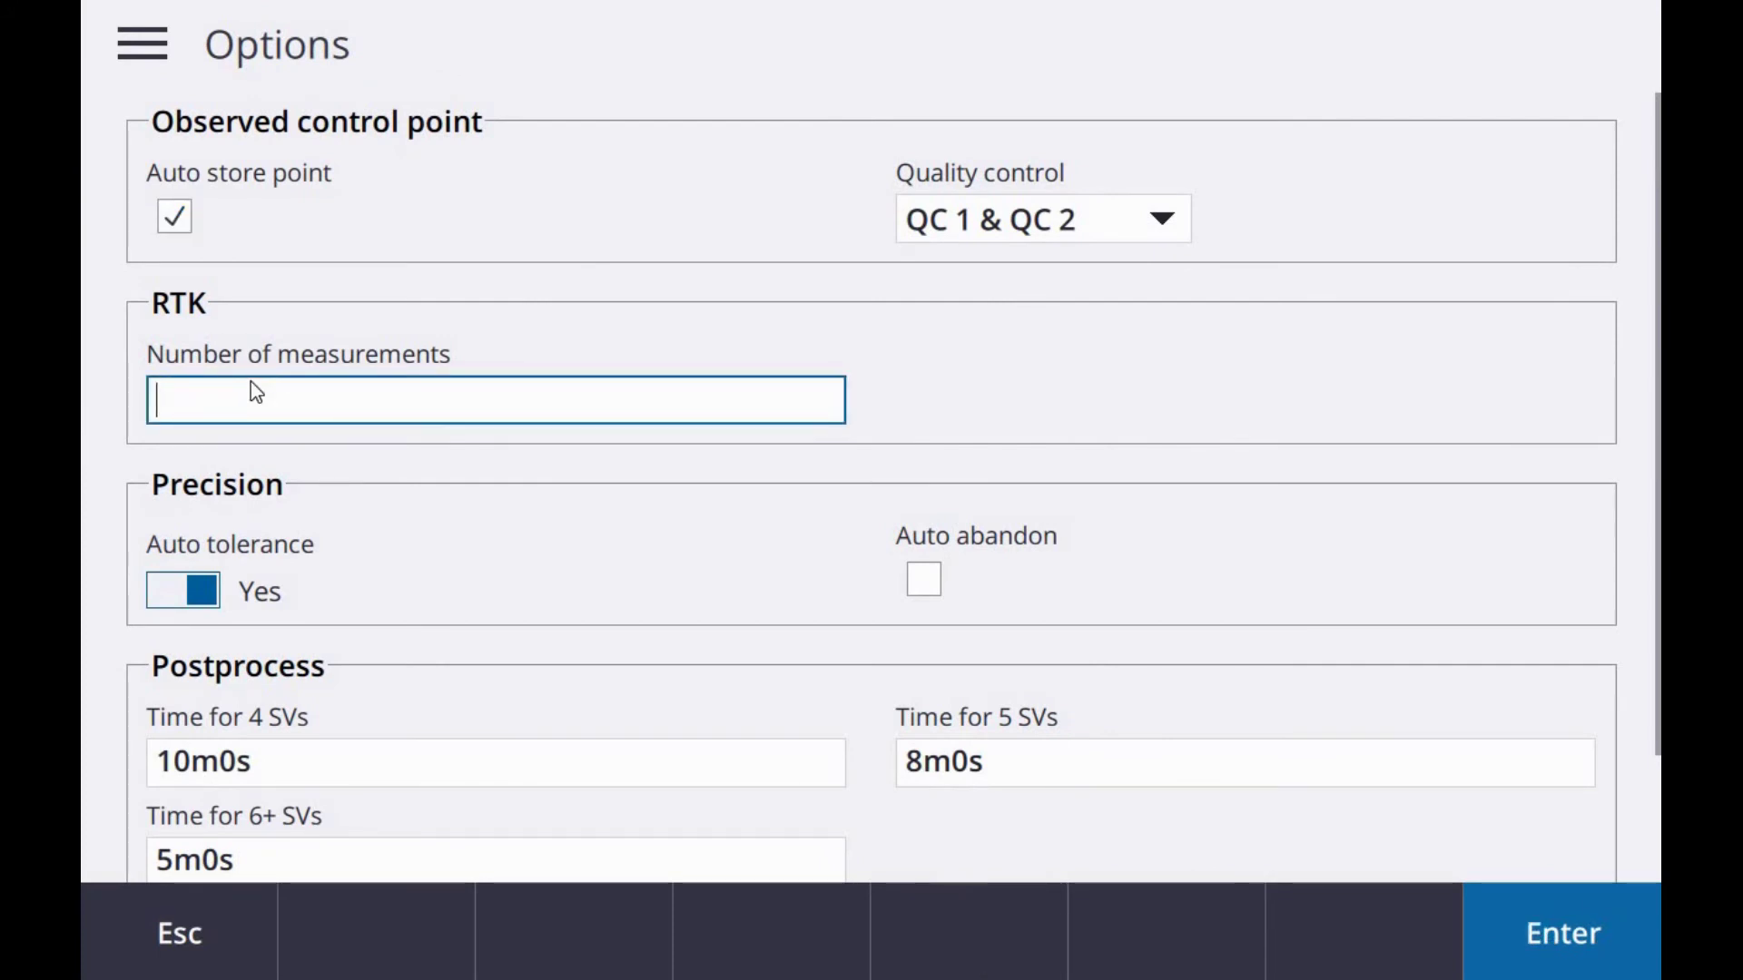
type("180")
key("BackSpace")
key("BackSpace")
type("0")
left_click(1563, 958)
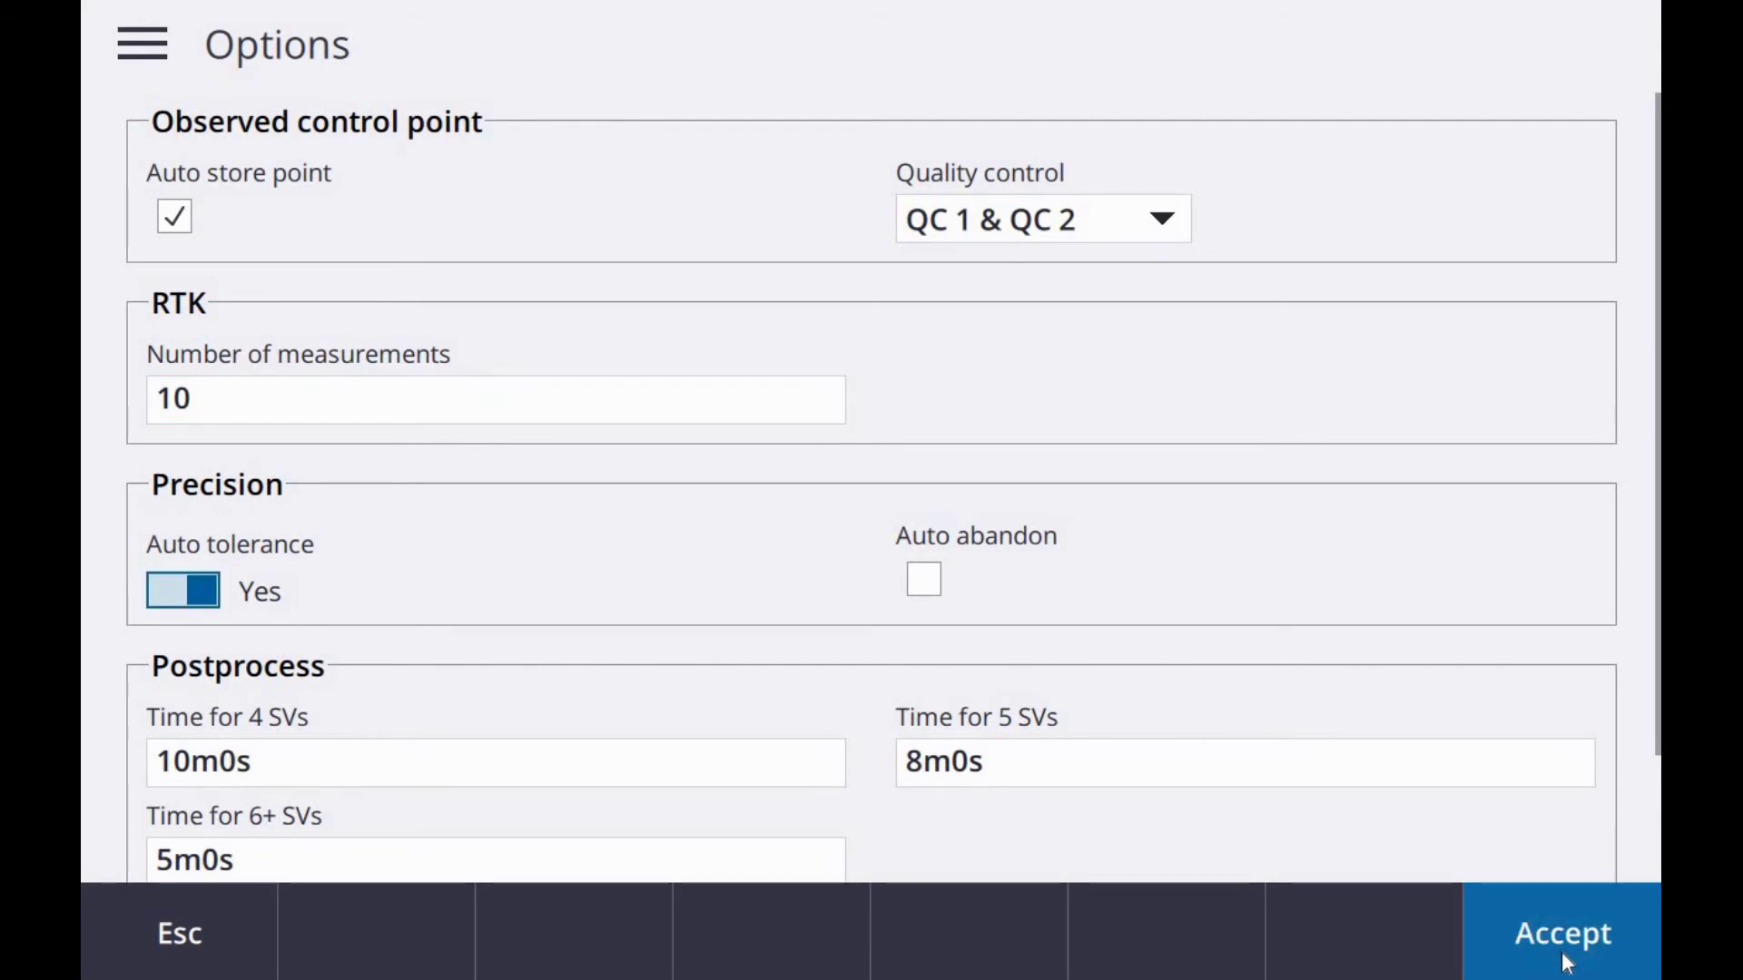
left_click(1565, 960)
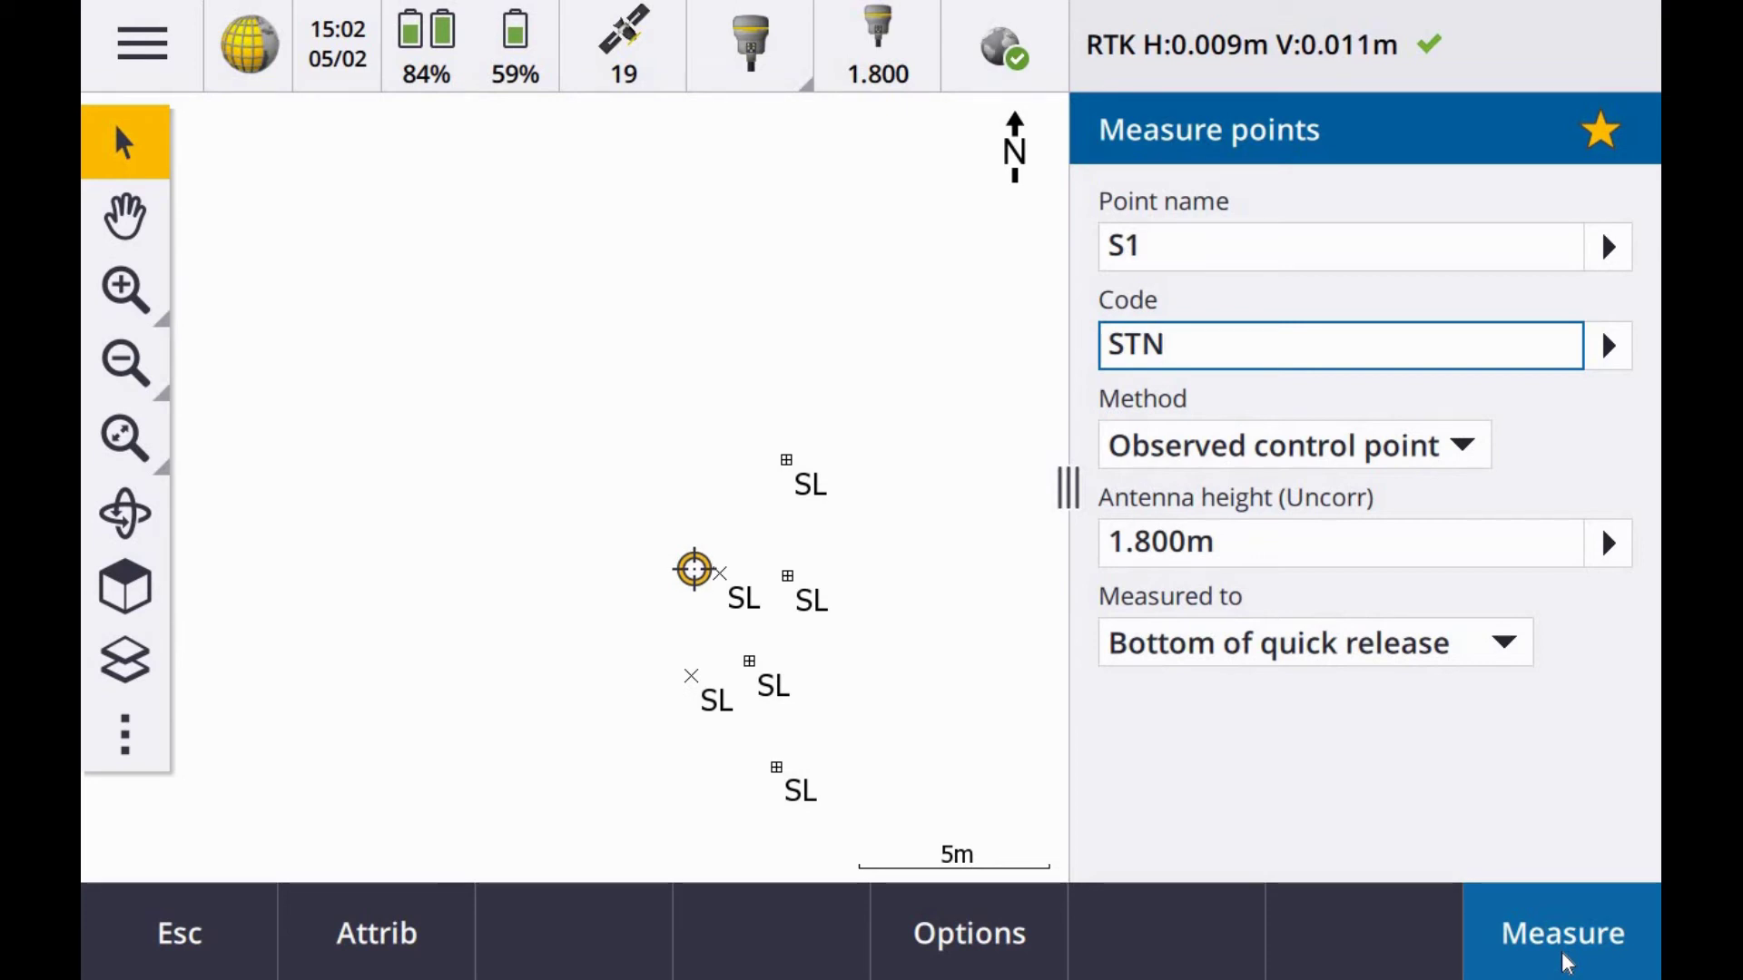
Finish the code entry and observe control point S1 over 10 epochs
left_click(1567, 964)
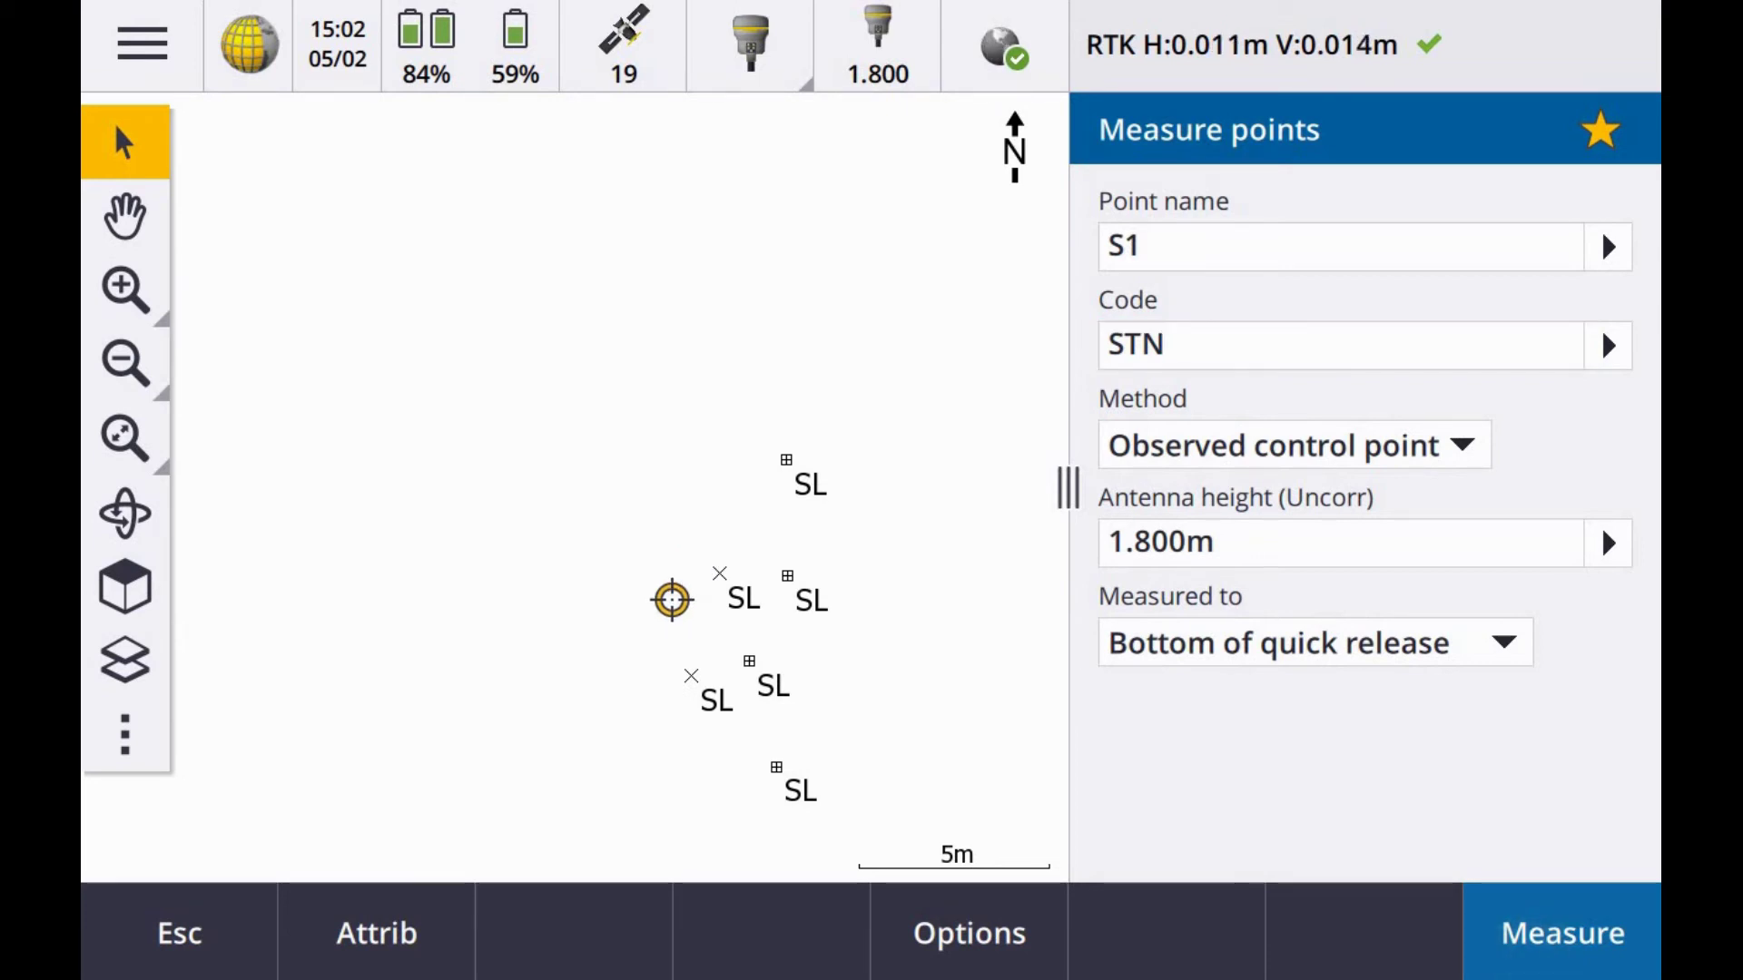
left_click(1587, 918)
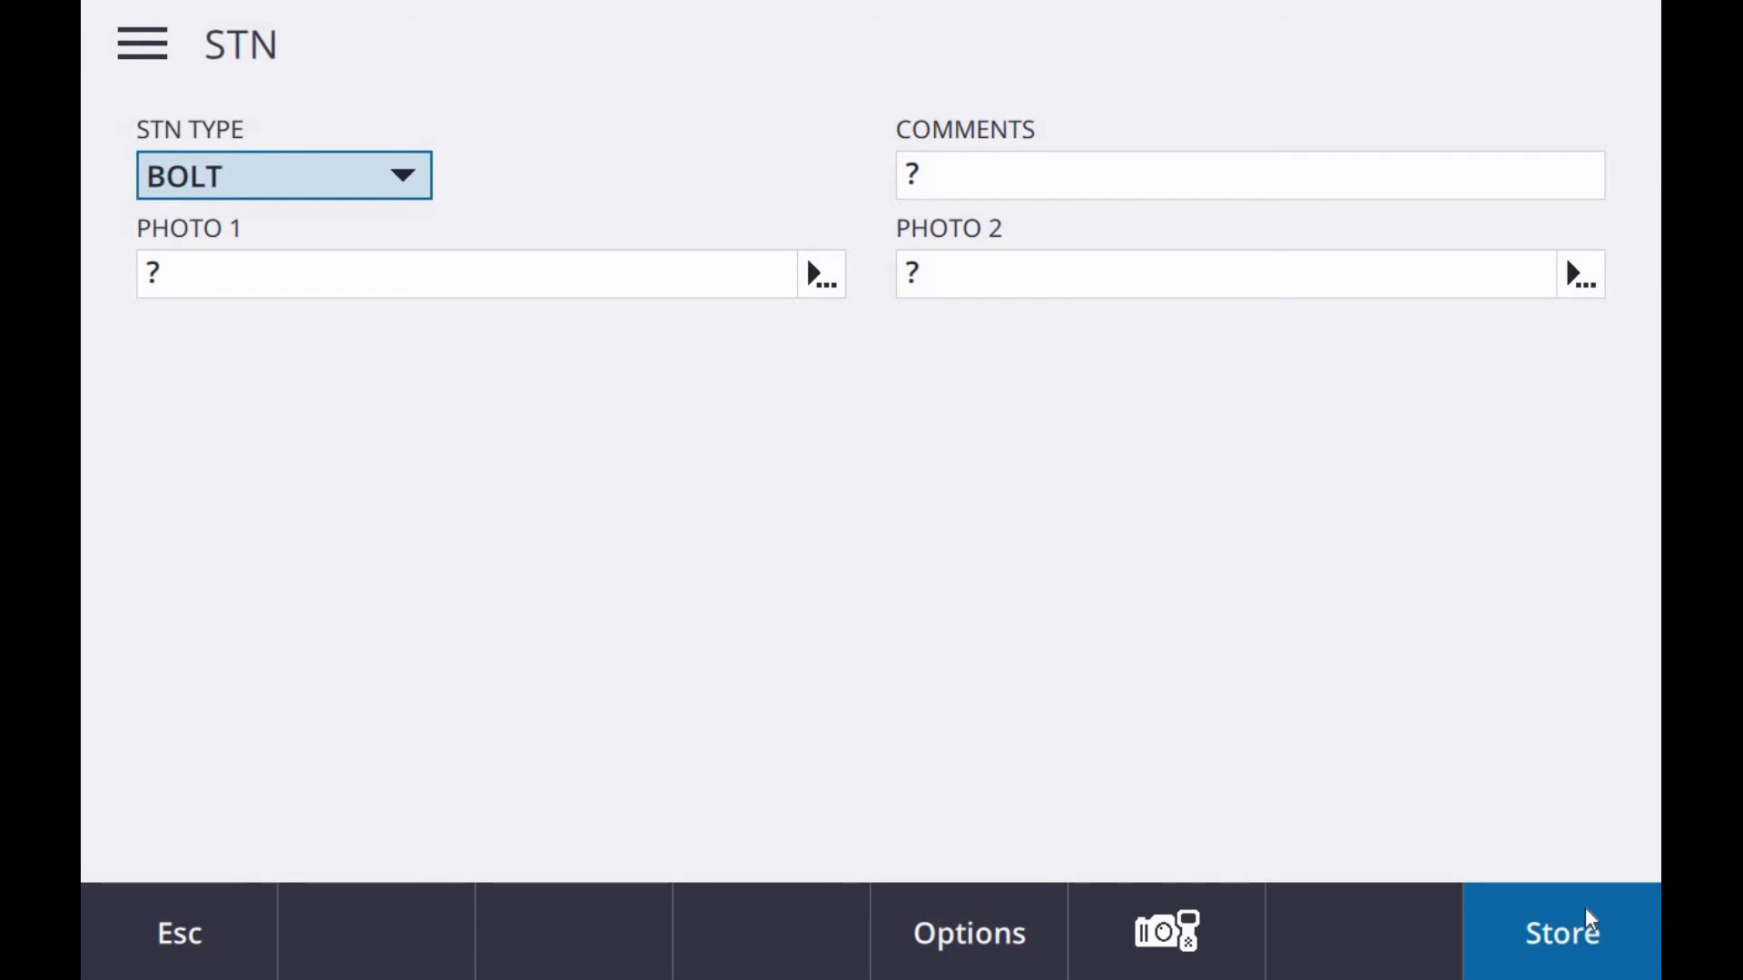
Set STN TYPE to HILTI NAIL and launch the camera for PHOTO 1
left_click(402, 173)
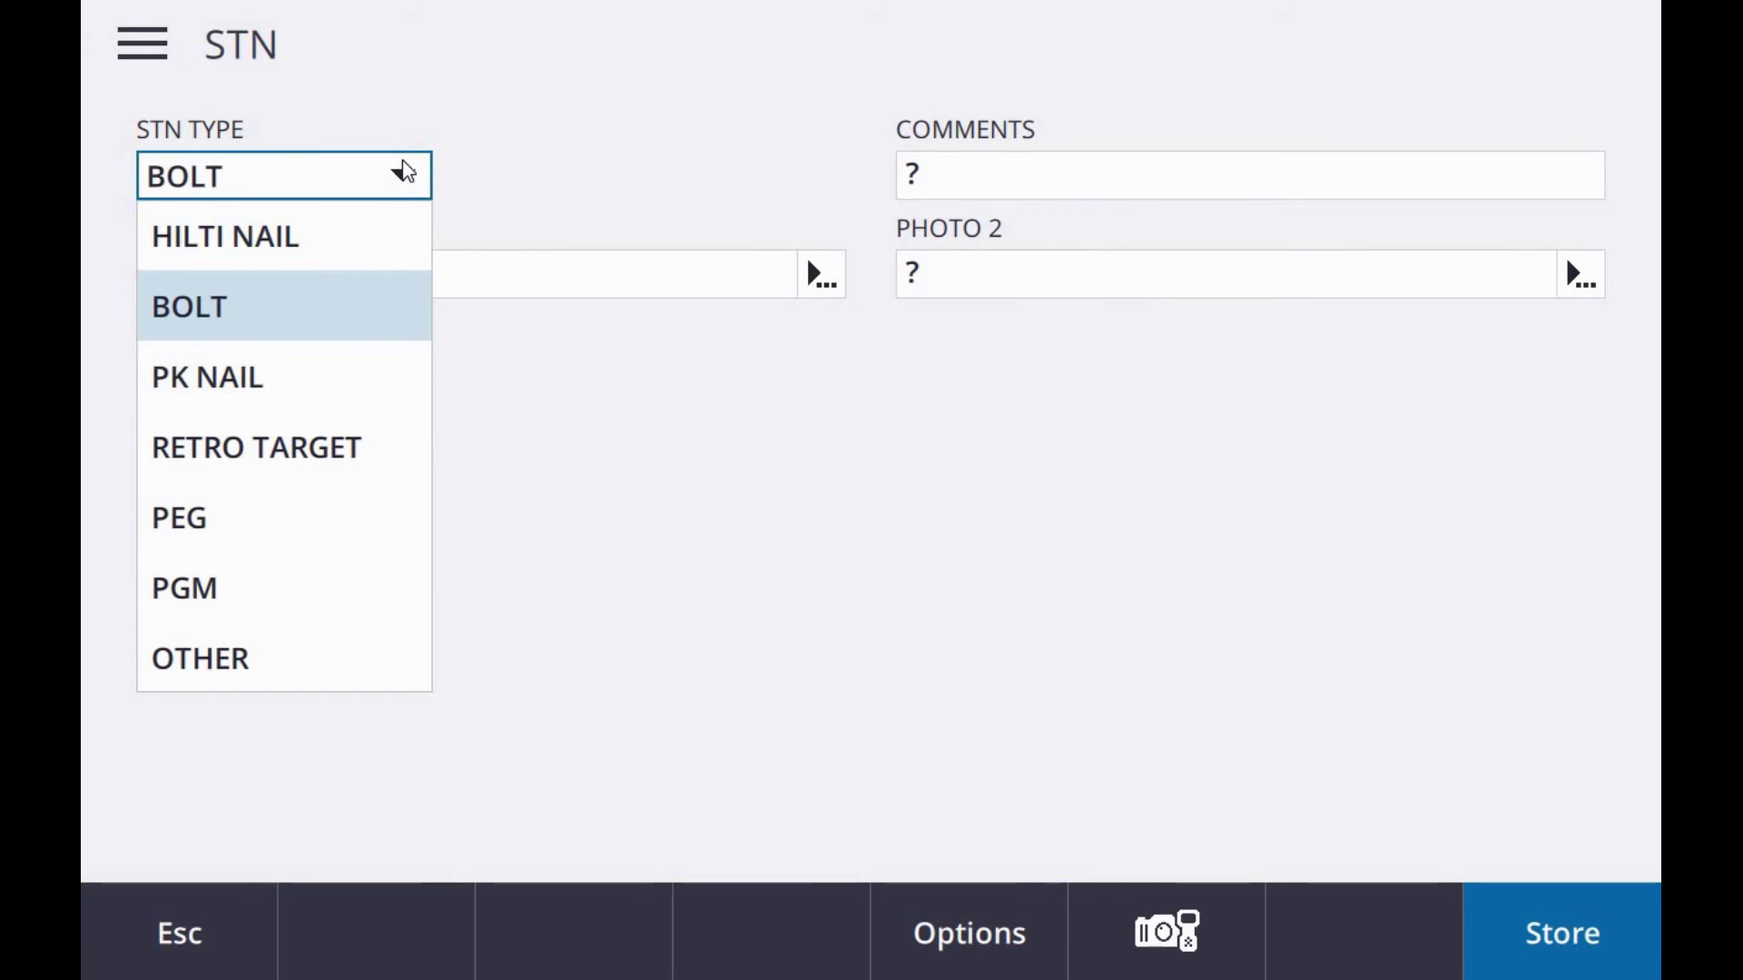
left_click(329, 243)
left_click(1028, 177)
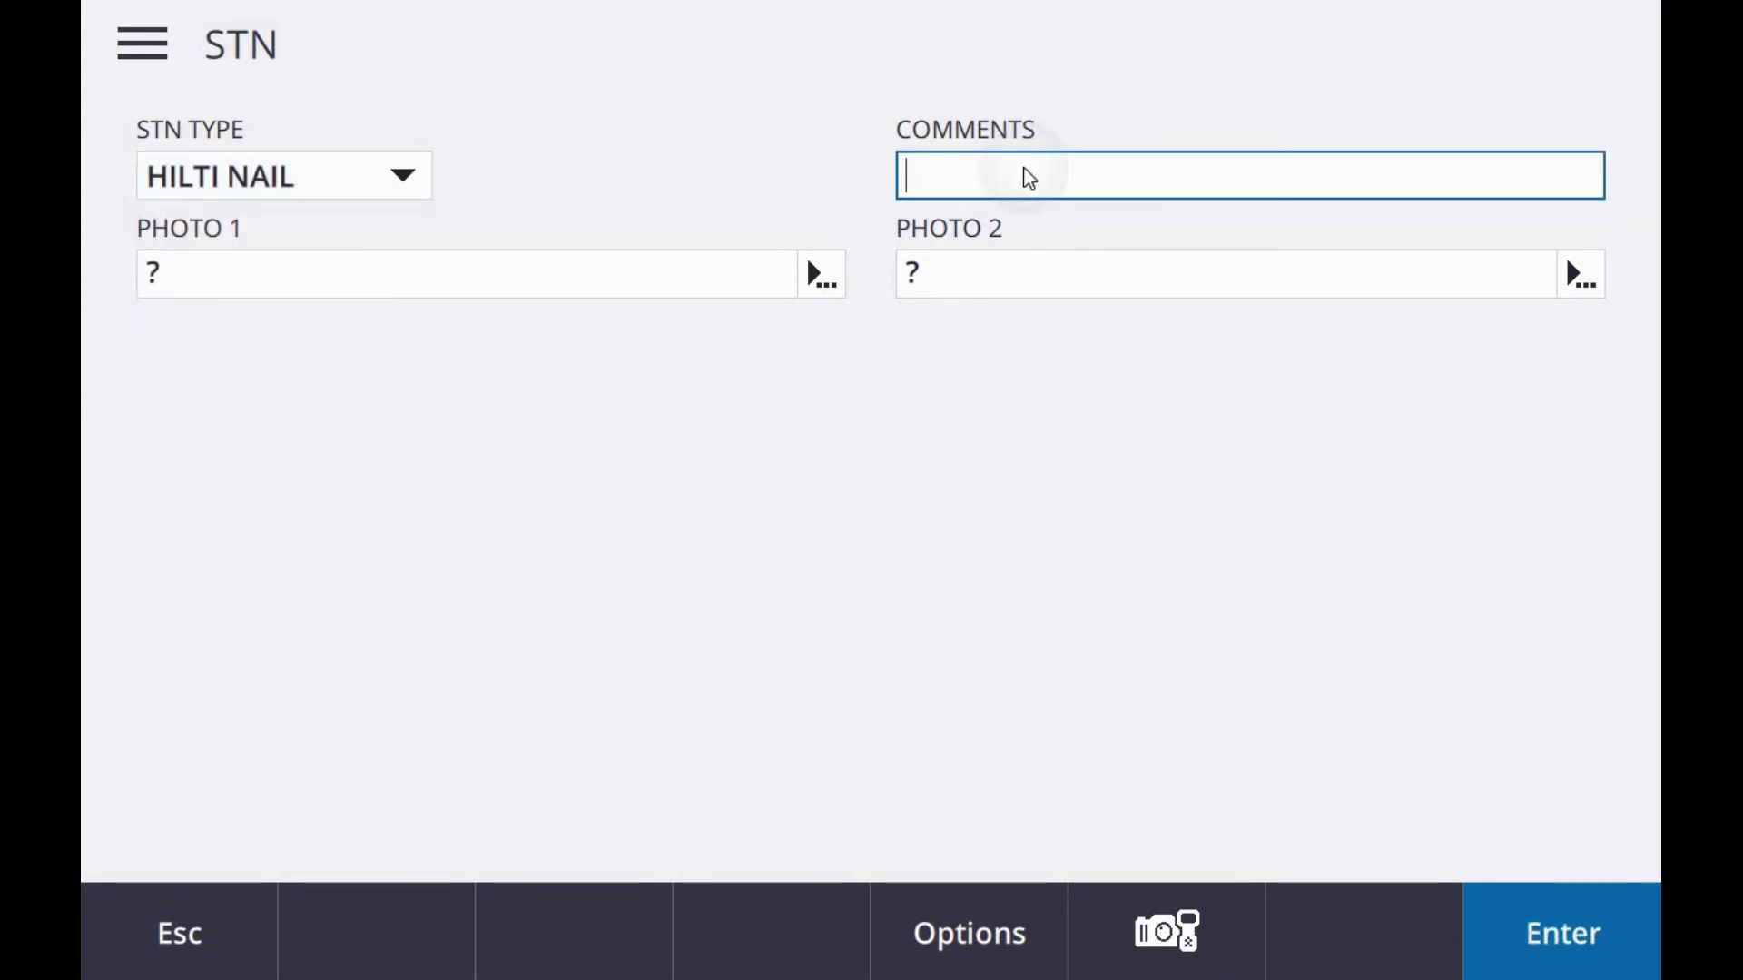
left_click(396, 277)
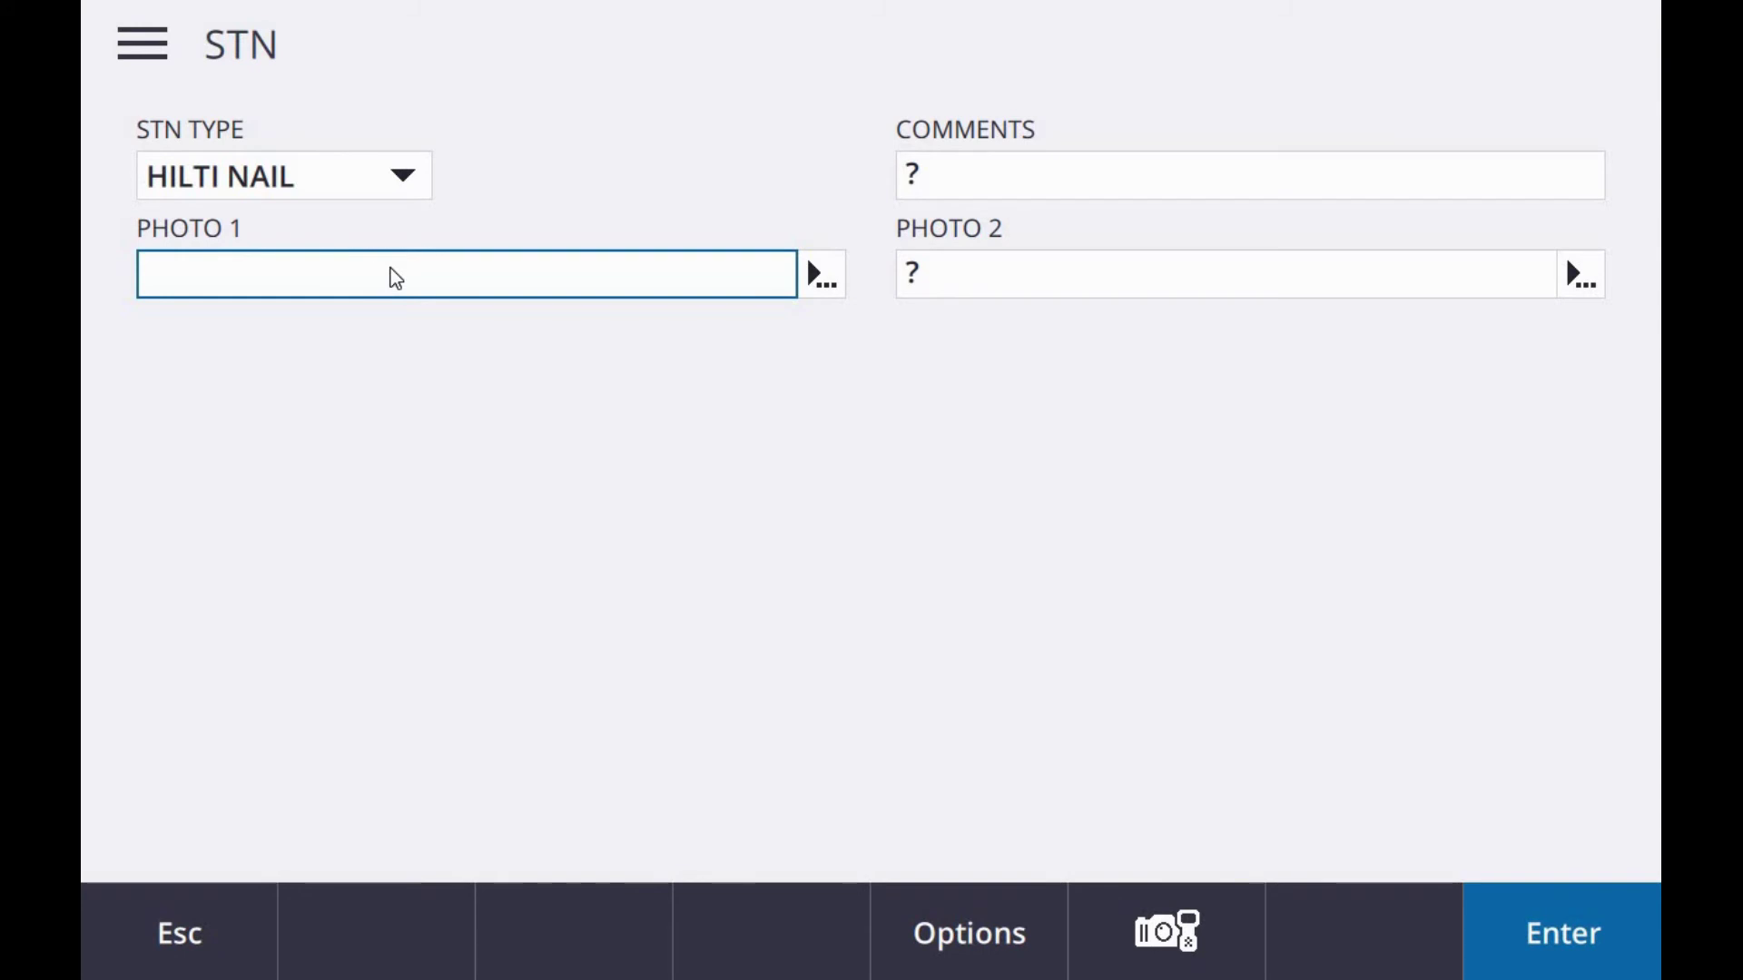
left_click(1167, 962)
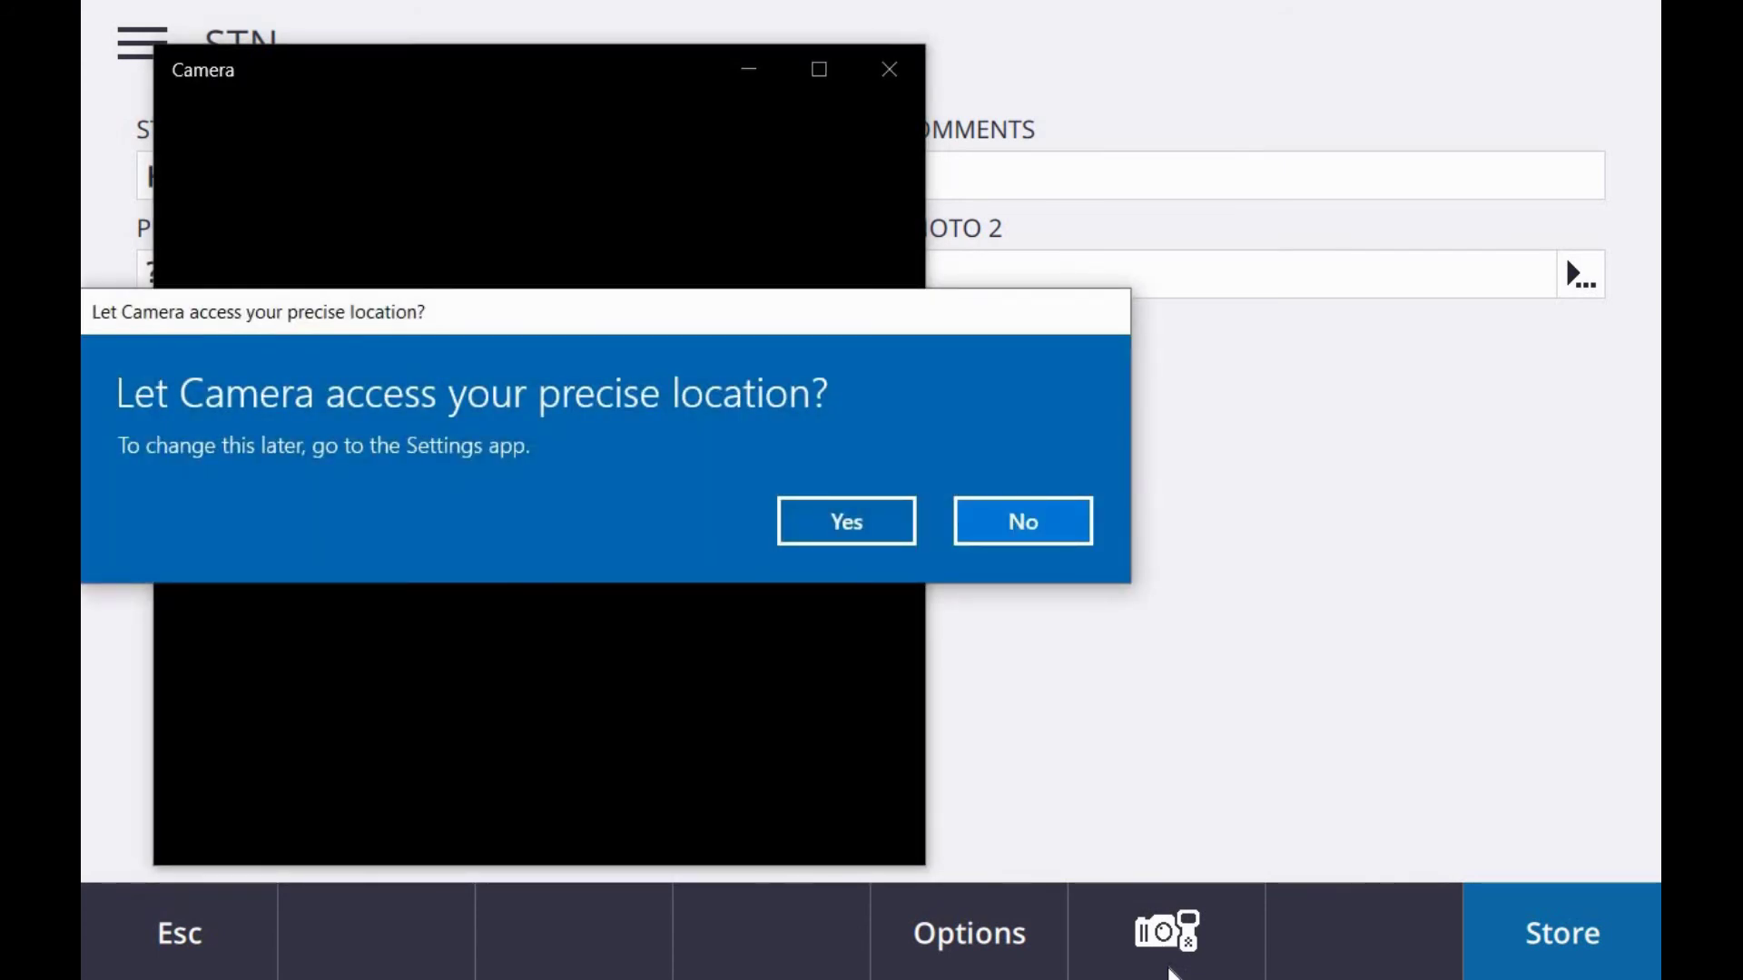
Capture the station photo so PHOTO 1 holds WIN_20210205_15_03_30_Pro.jpg
key("Return")
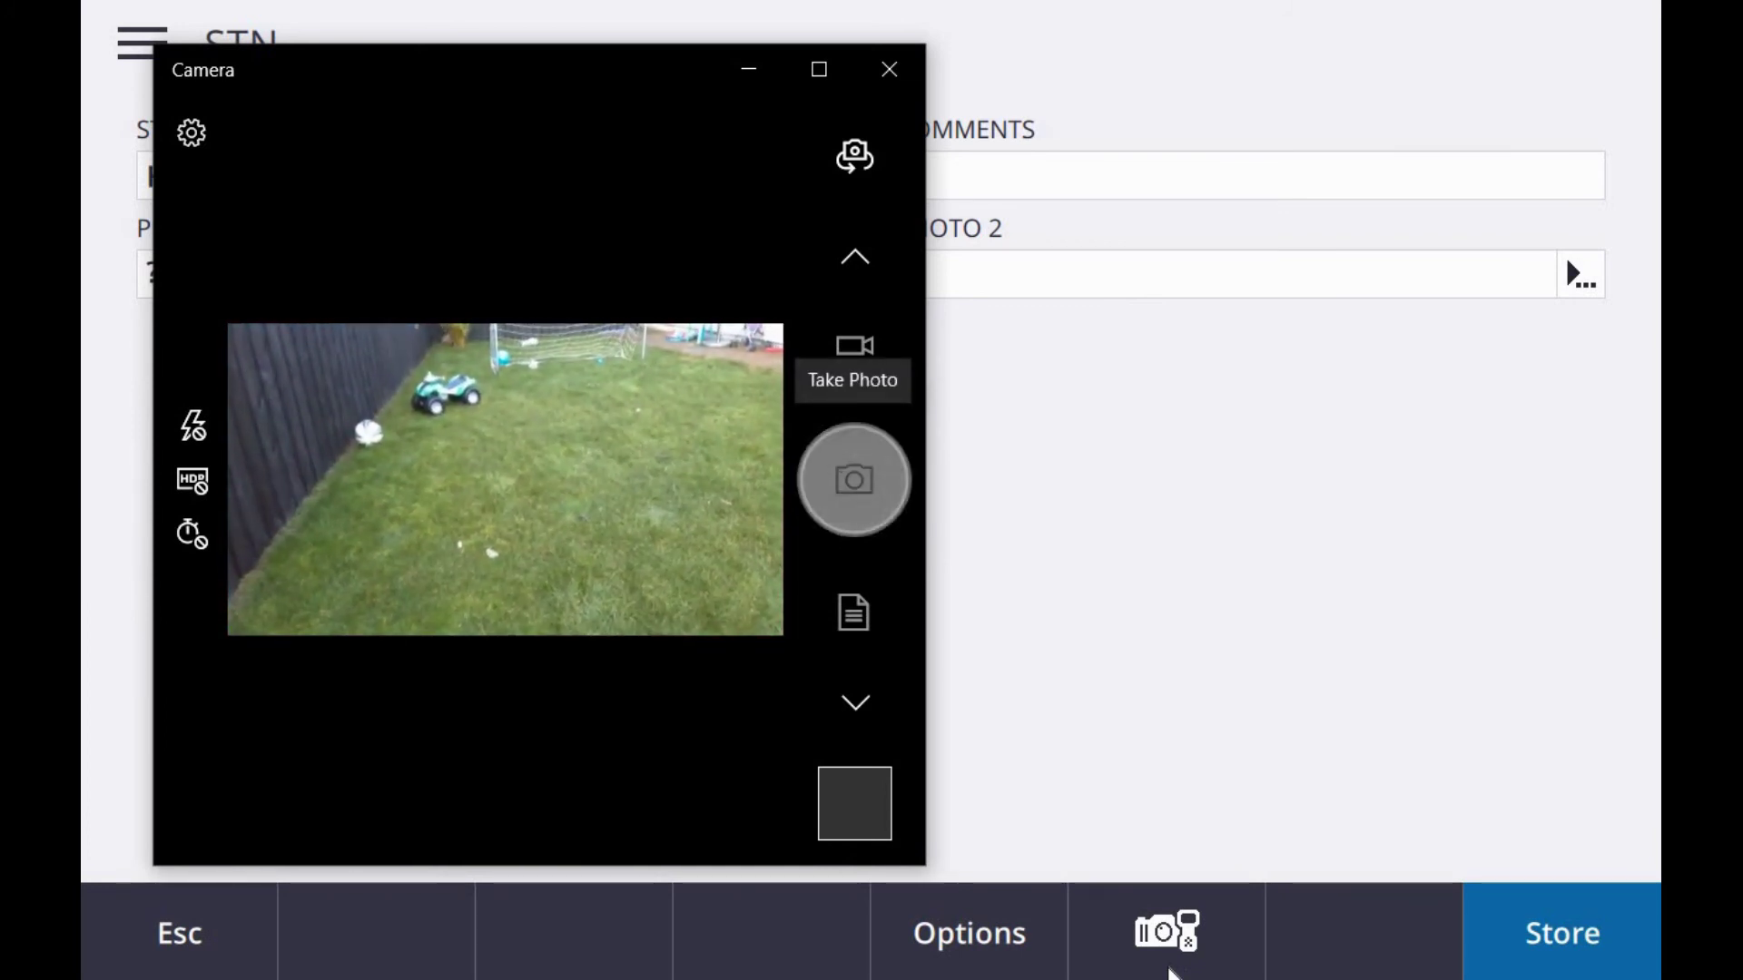
left_click(889, 69)
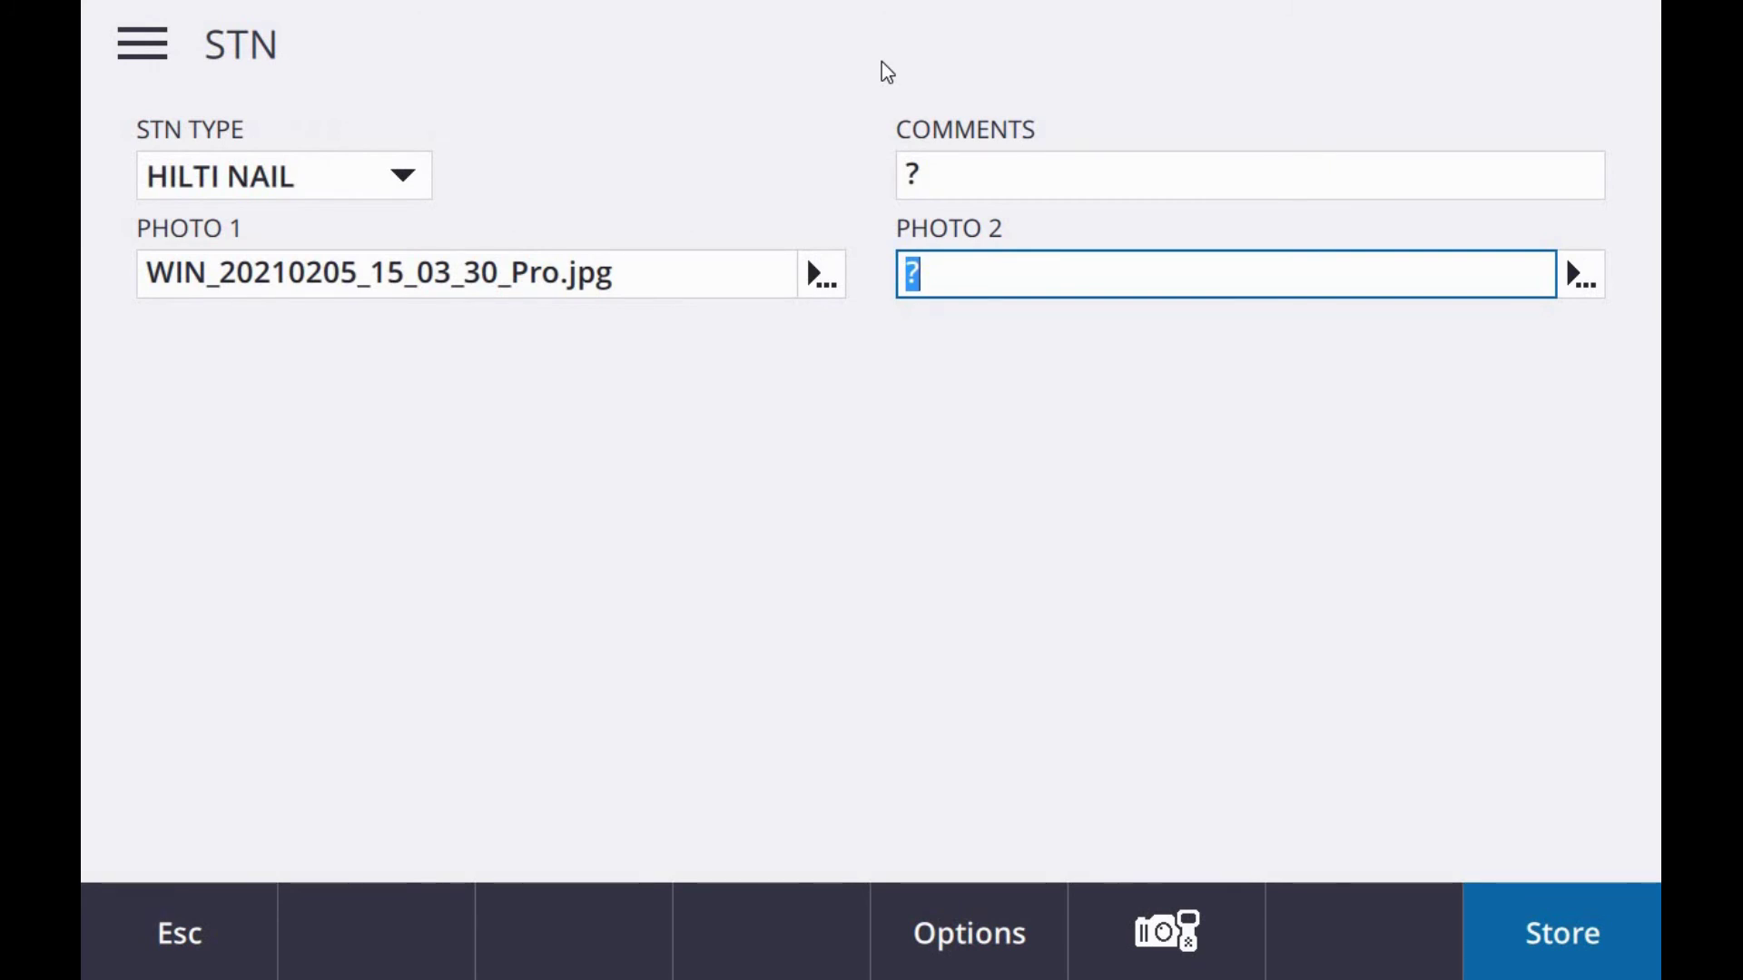
Store control point S1 with its STN attributes and zoom the map in around the points
left_click(1566, 939)
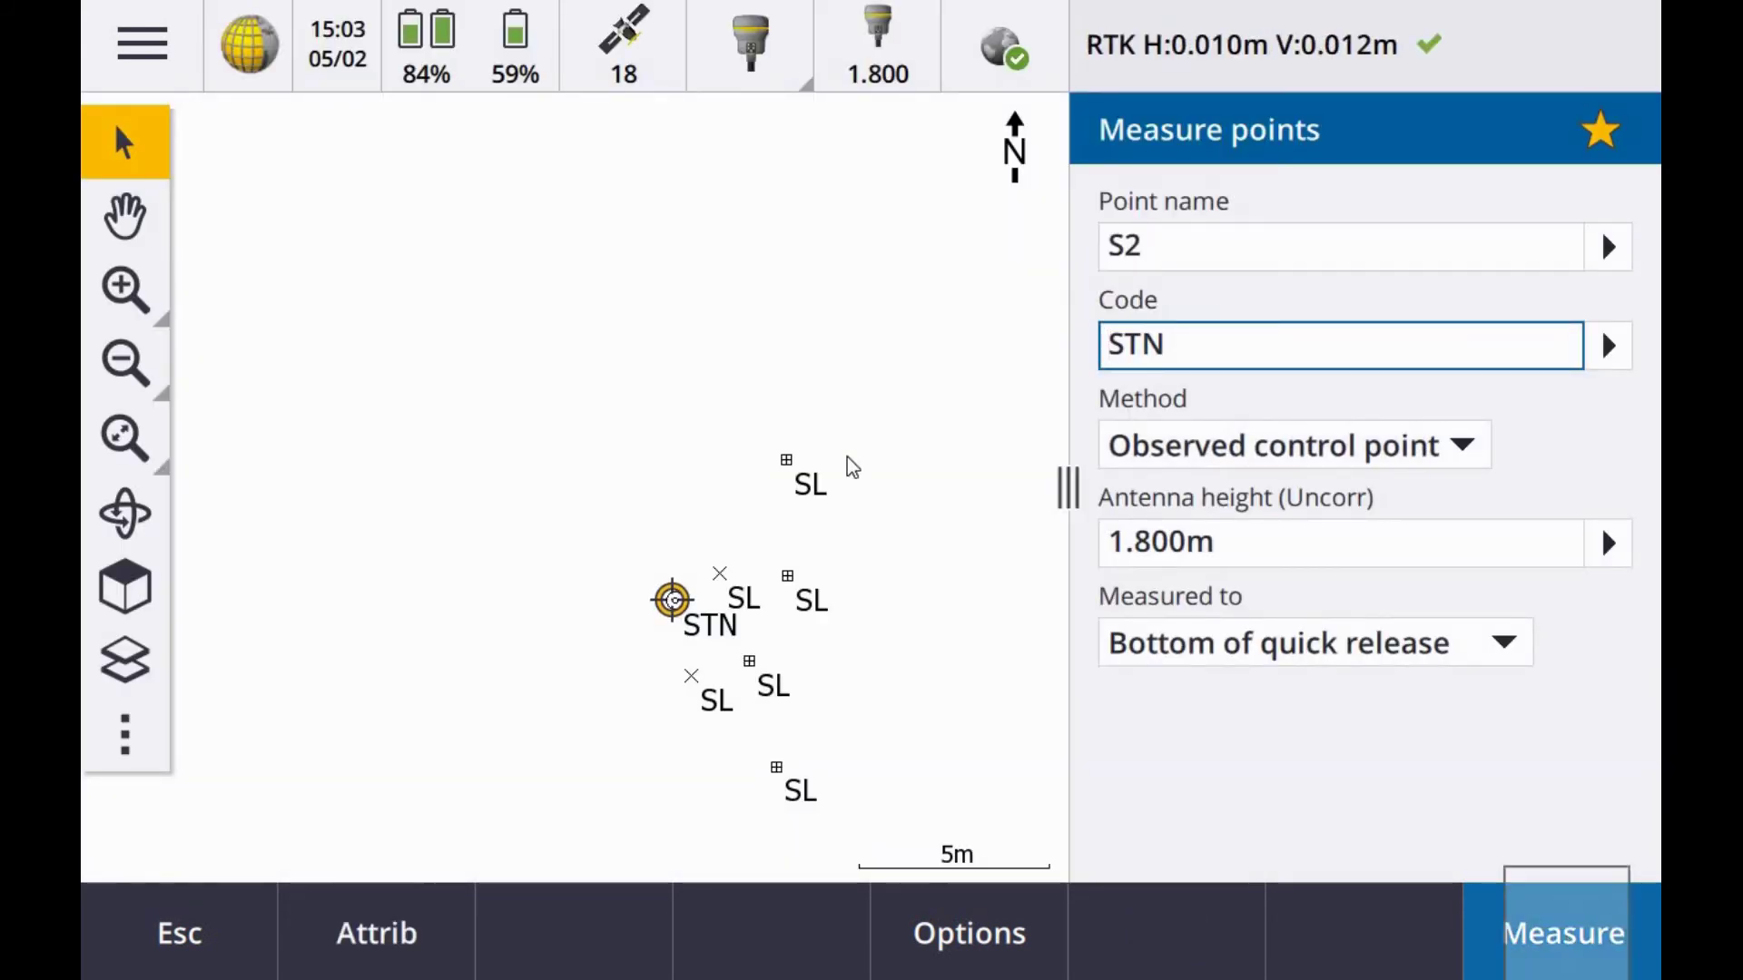
scroll(848, 467, "up", 3)
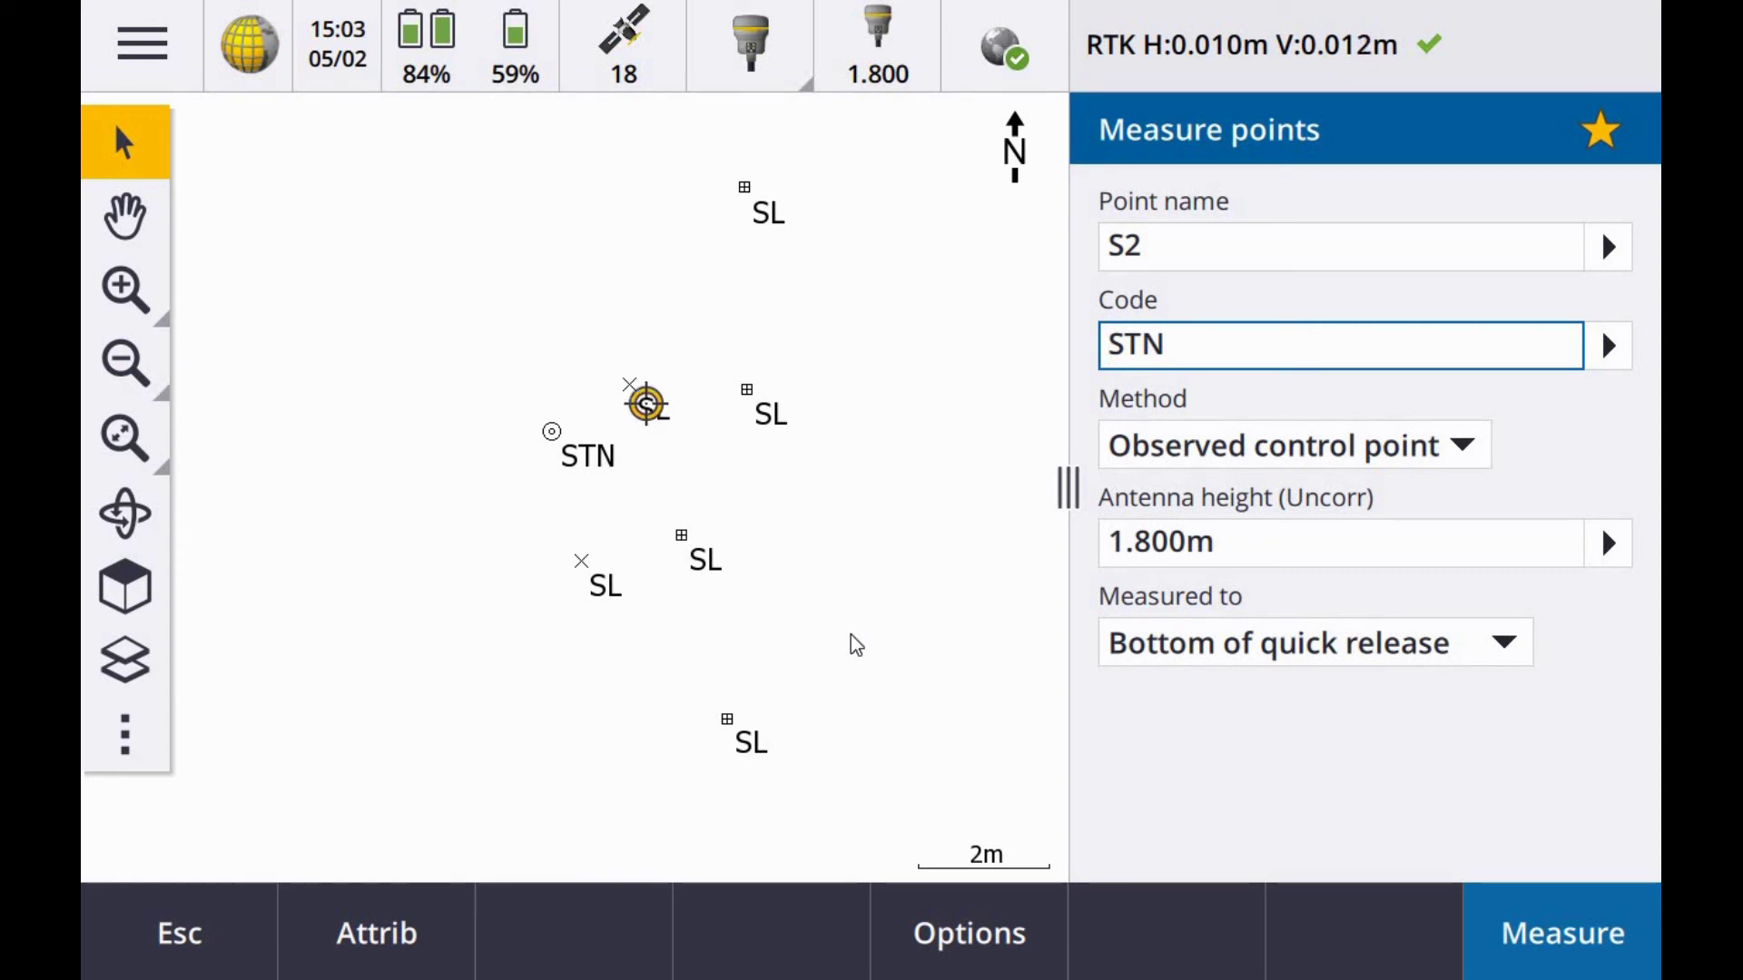
Switch the measuring method to Calibration point and select the Grid and GNSS point name fields
left_click(1434, 445)
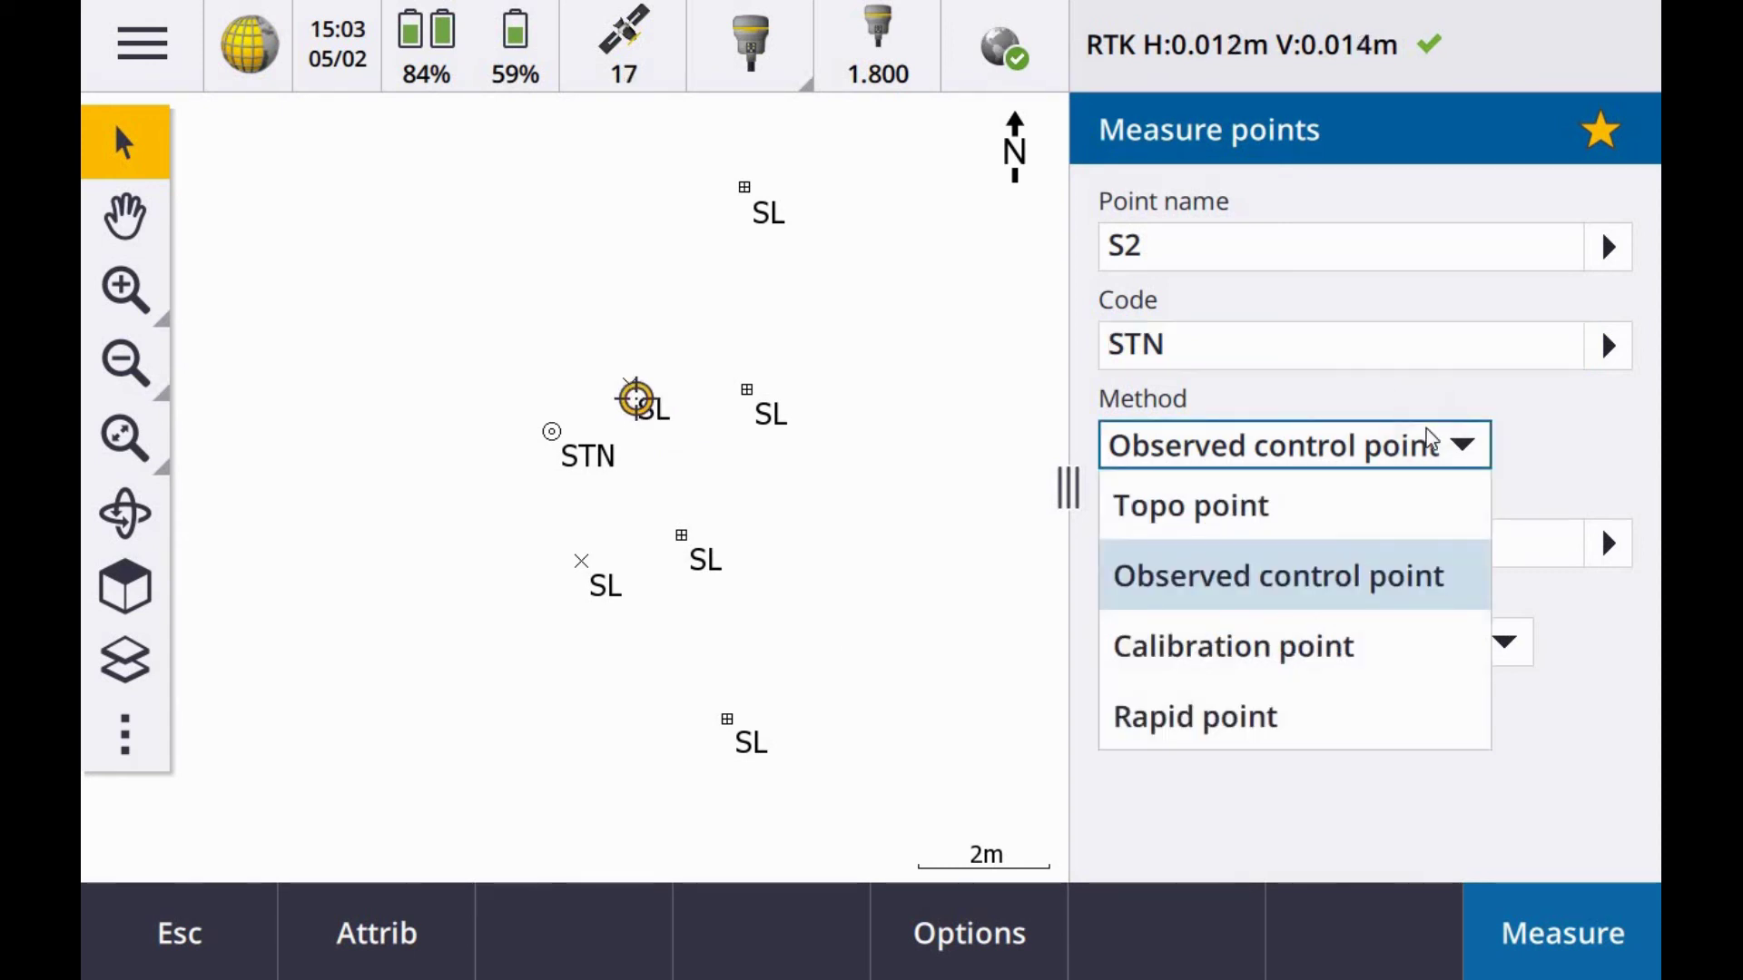
left_click(1349, 641)
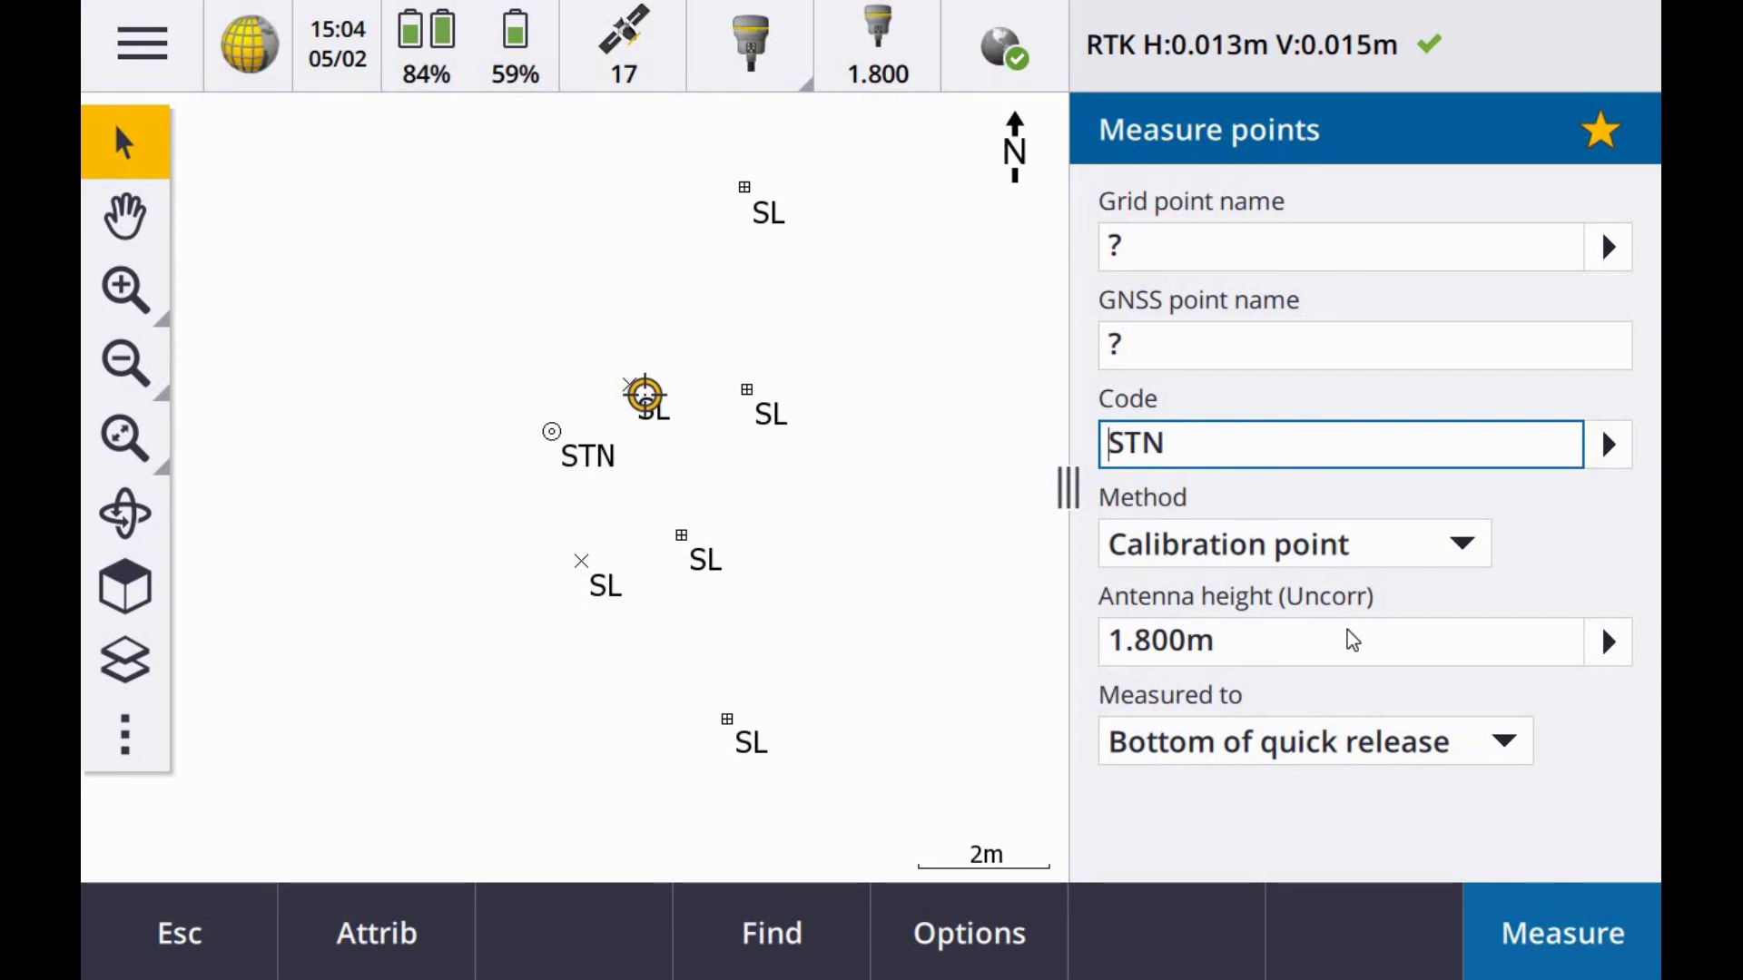
left_click(1254, 237)
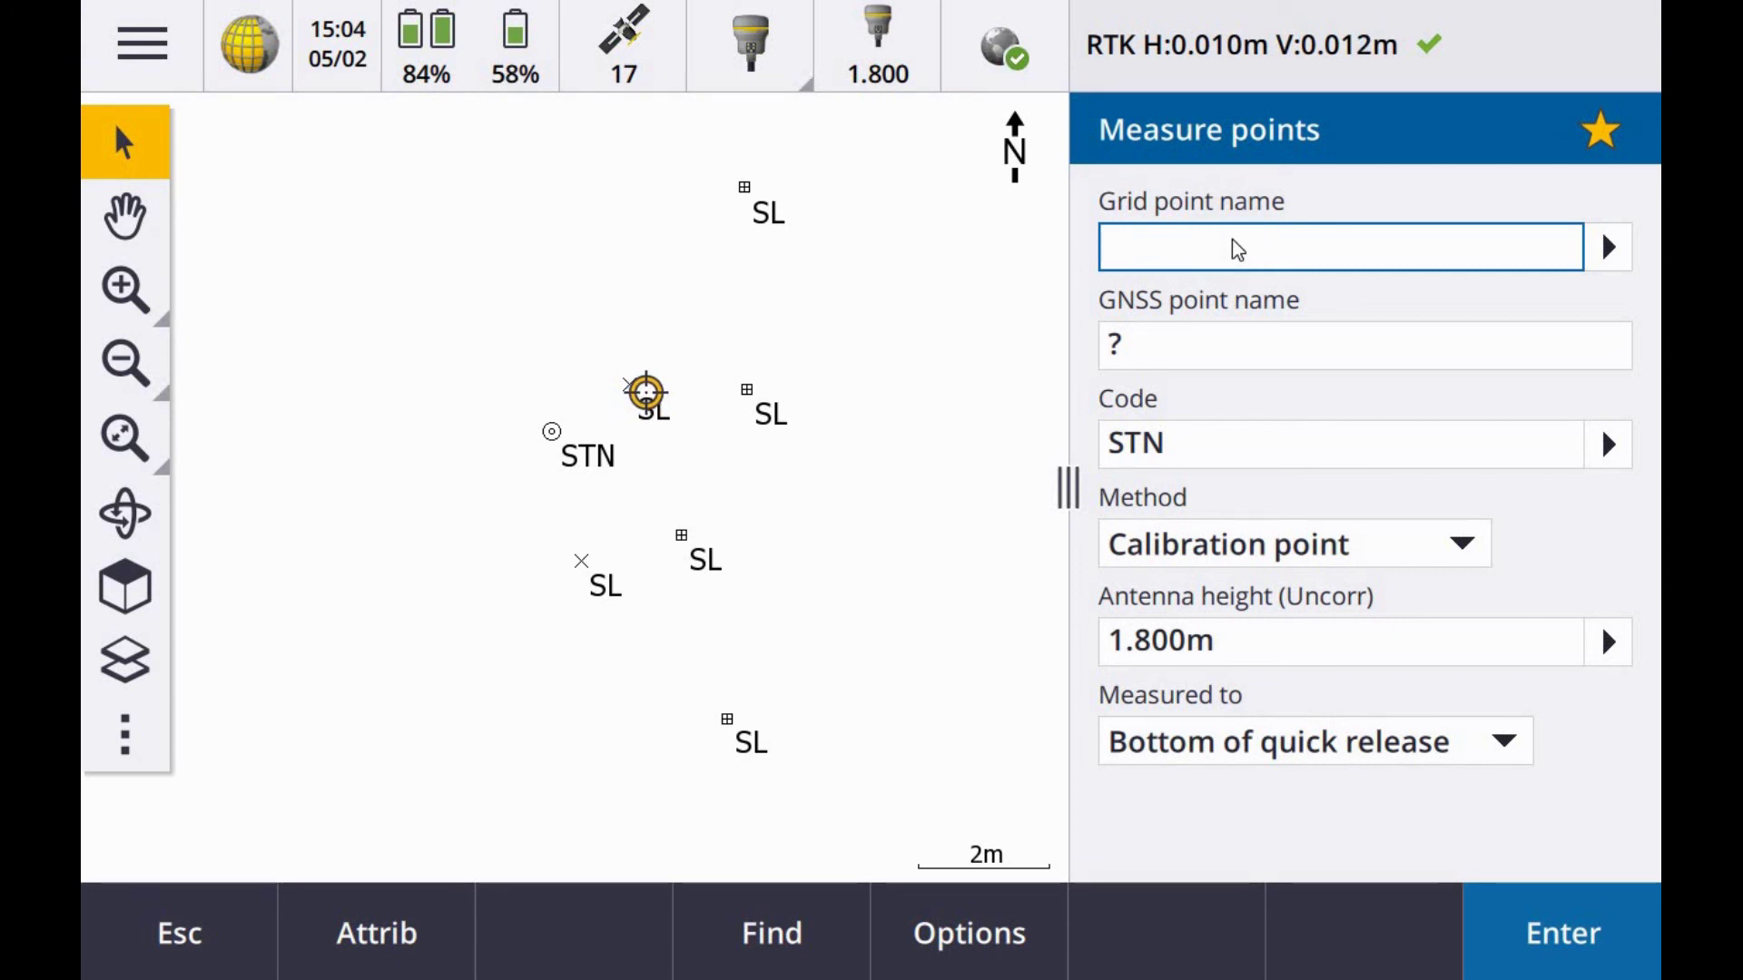
left_click(1195, 354)
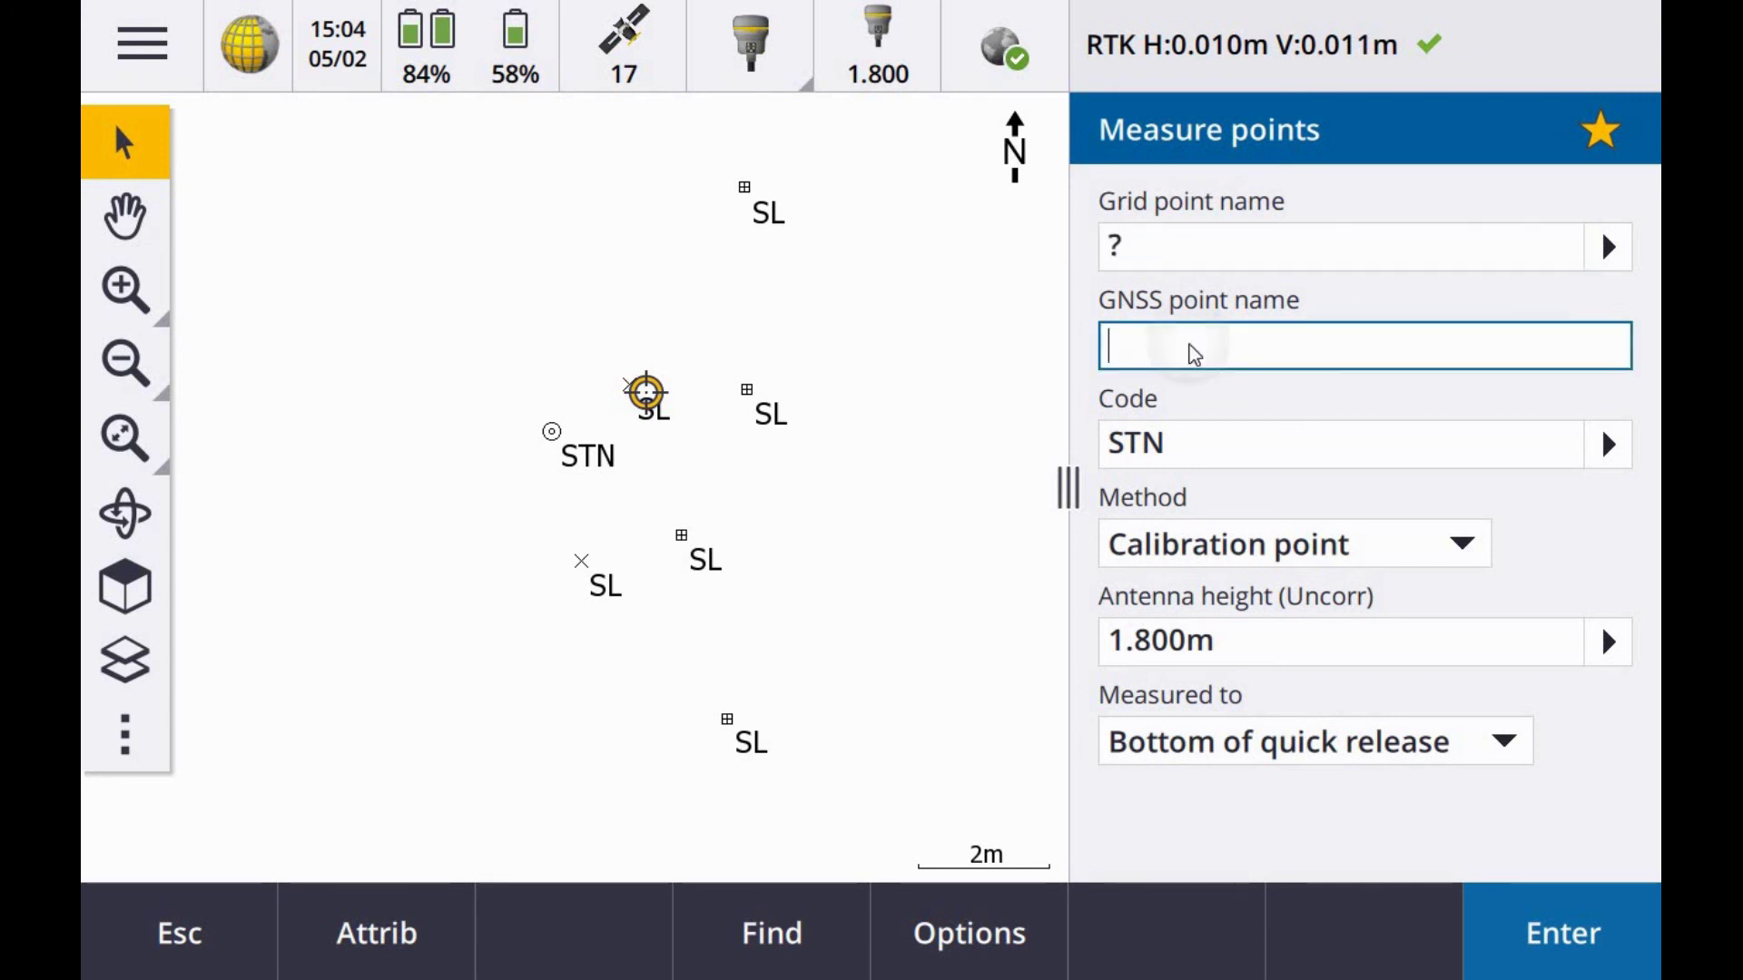